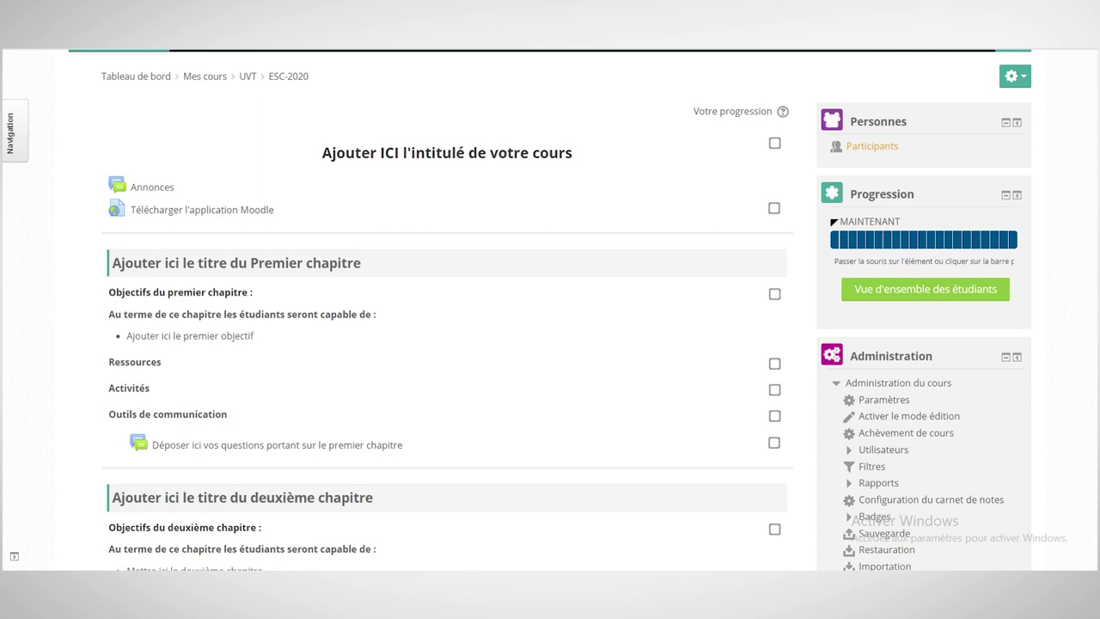
# - Turn on editing mode for the ESC-2020 course
pyautogui.moveTo(834, 237)
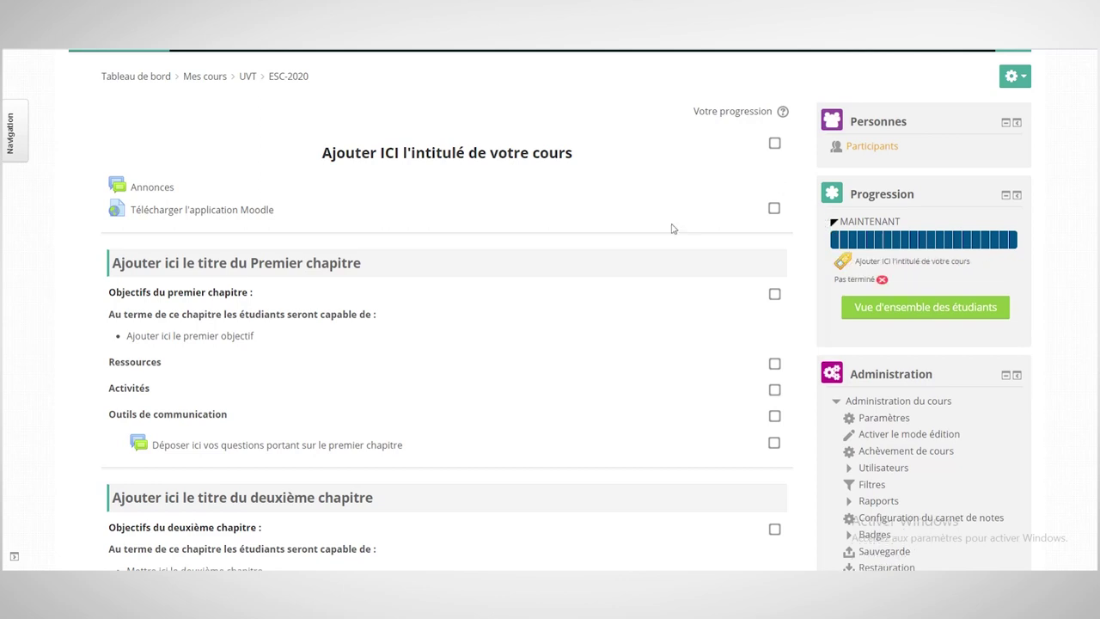
pyautogui.click(1012, 77)
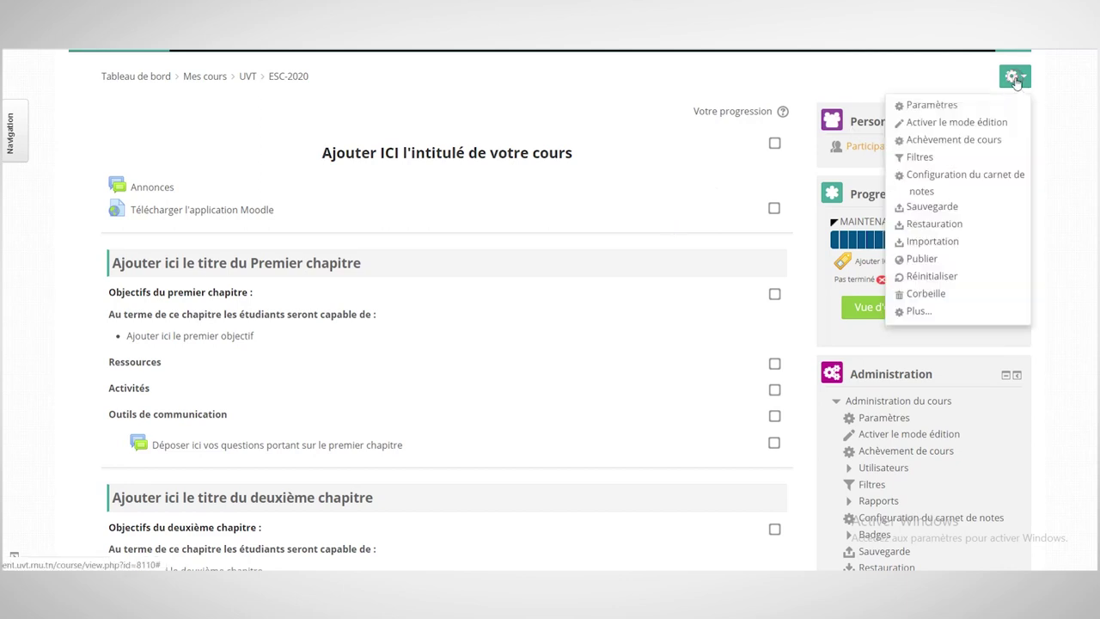
pyautogui.click(949, 129)
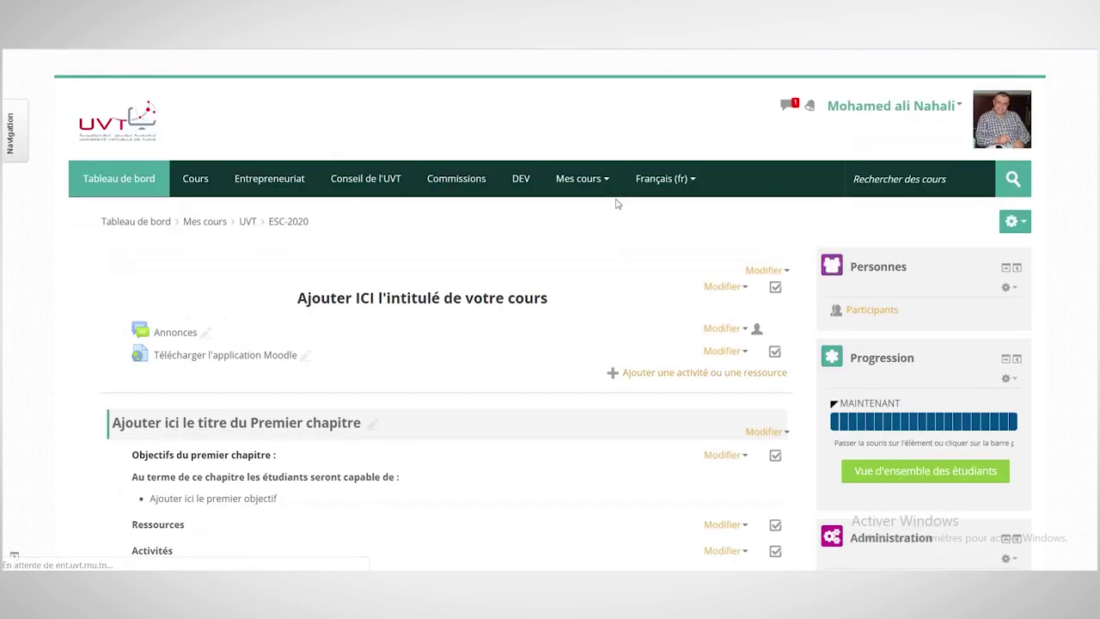
# - Add a Fichier resource to the first chapter's section of the course
pyautogui.scroll(-3, 495, 374)
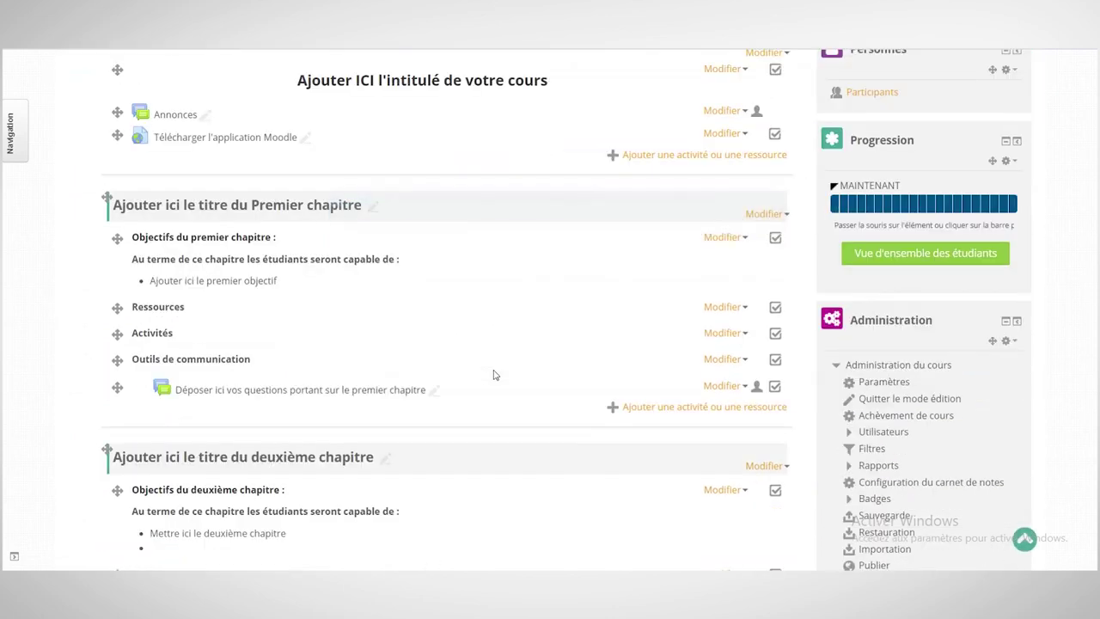
pyautogui.click(670, 411)
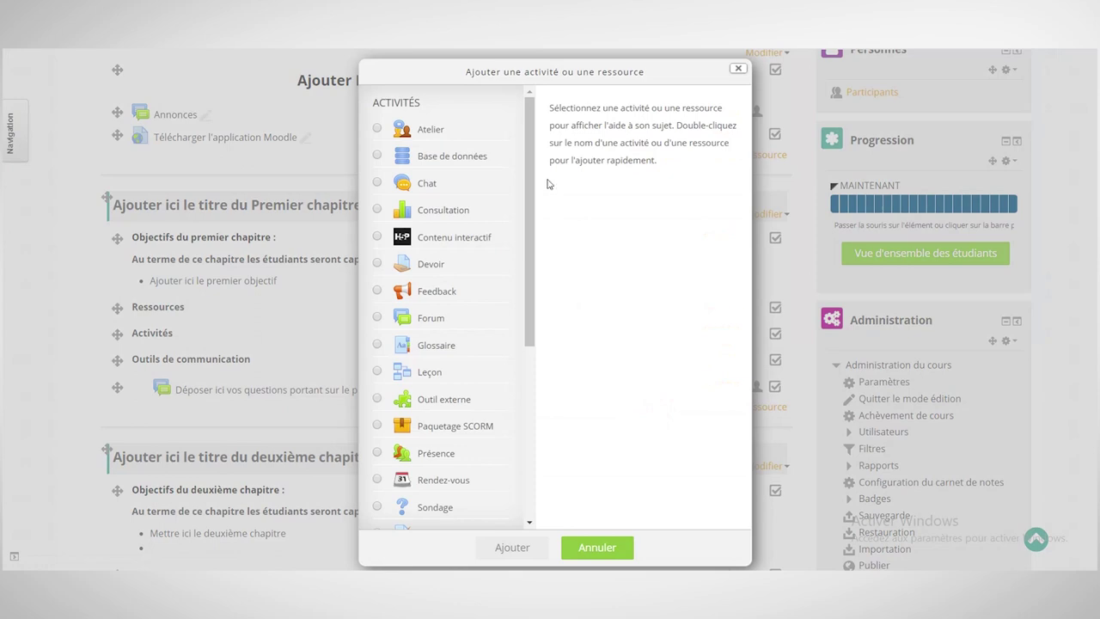
pyautogui.click(526, 131)
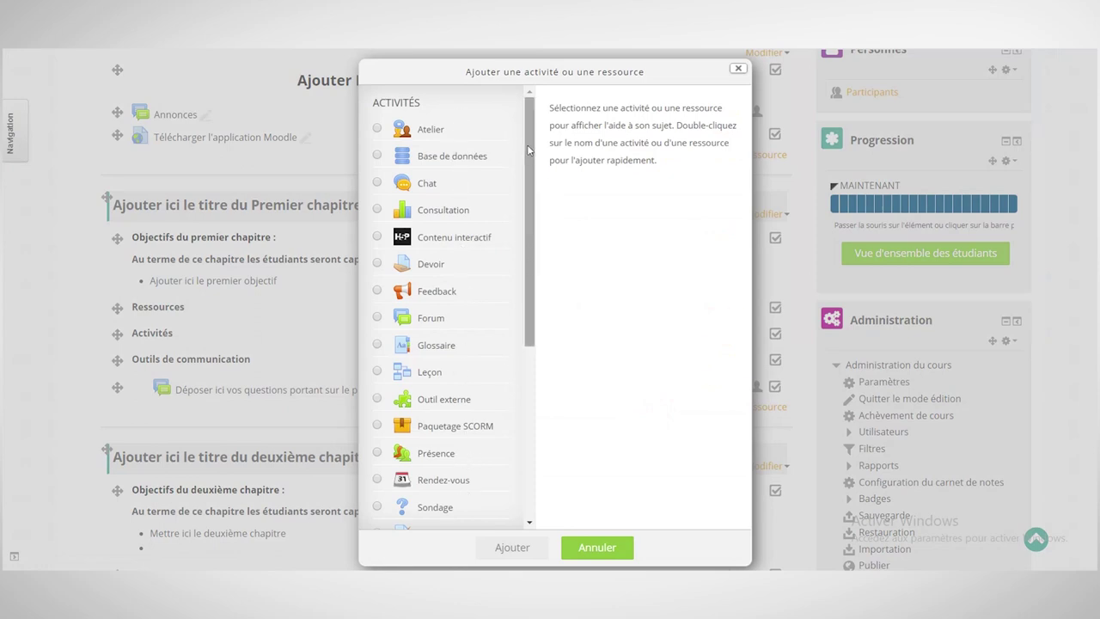
pyautogui.moveTo(527, 144); pyautogui.dragTo(533, 358)
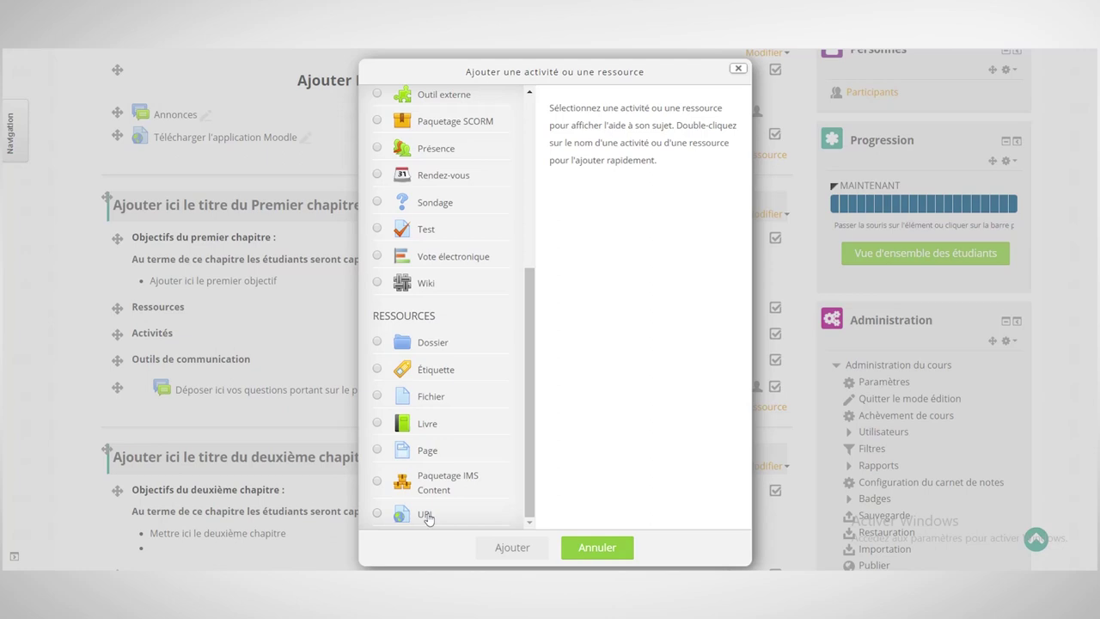
pyautogui.click(377, 397)
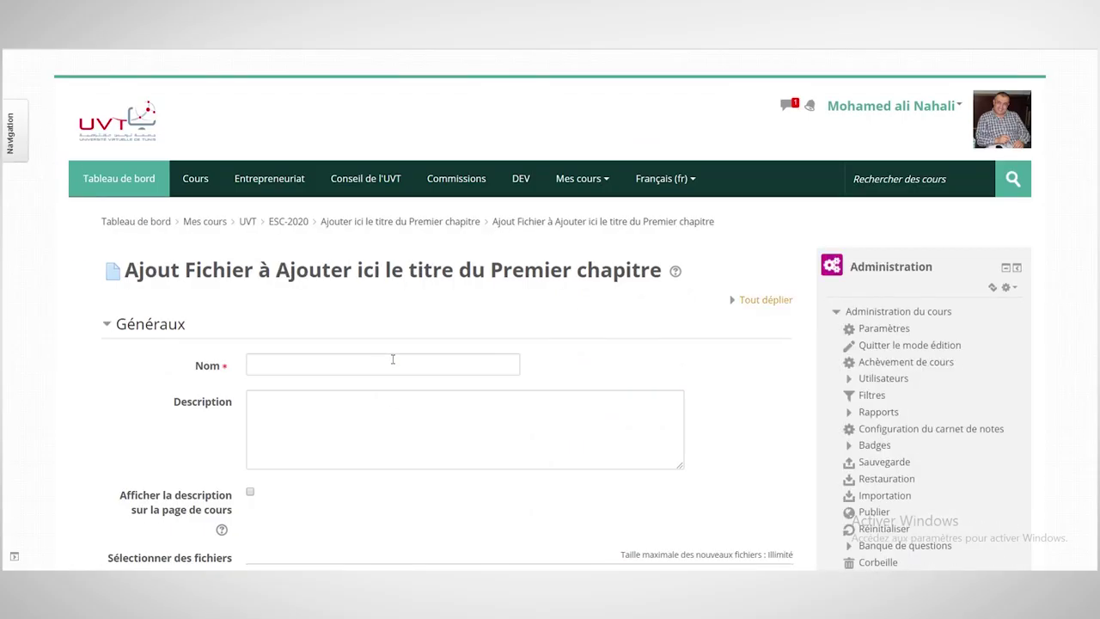
# - Name the new file resource "Chapitre 1"
pyautogui.click(393, 359)
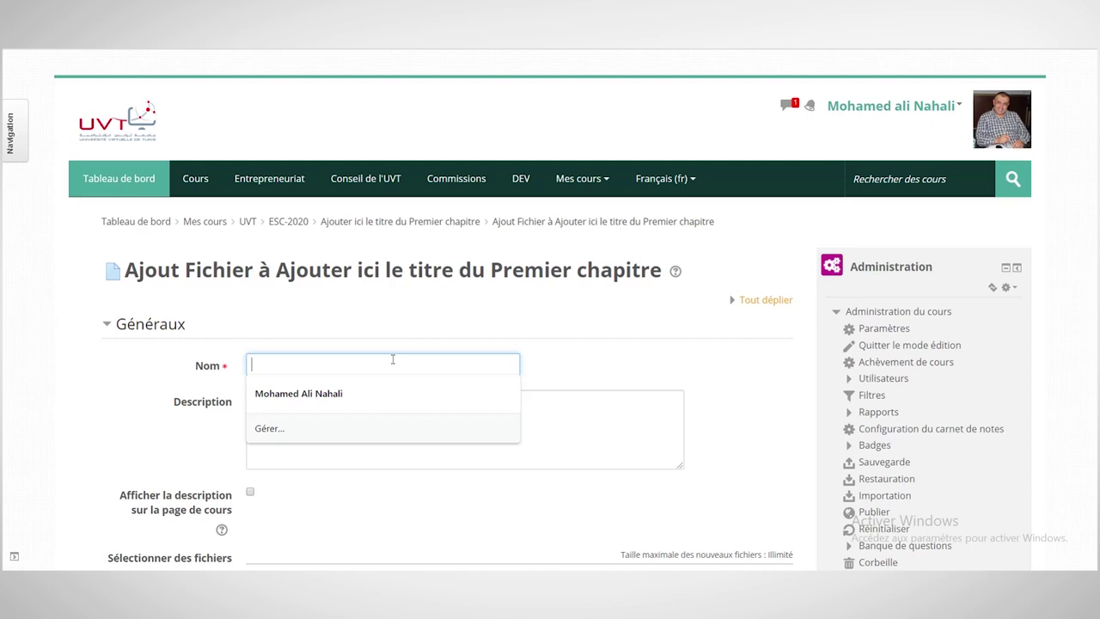
pyautogui.write('Chpa')
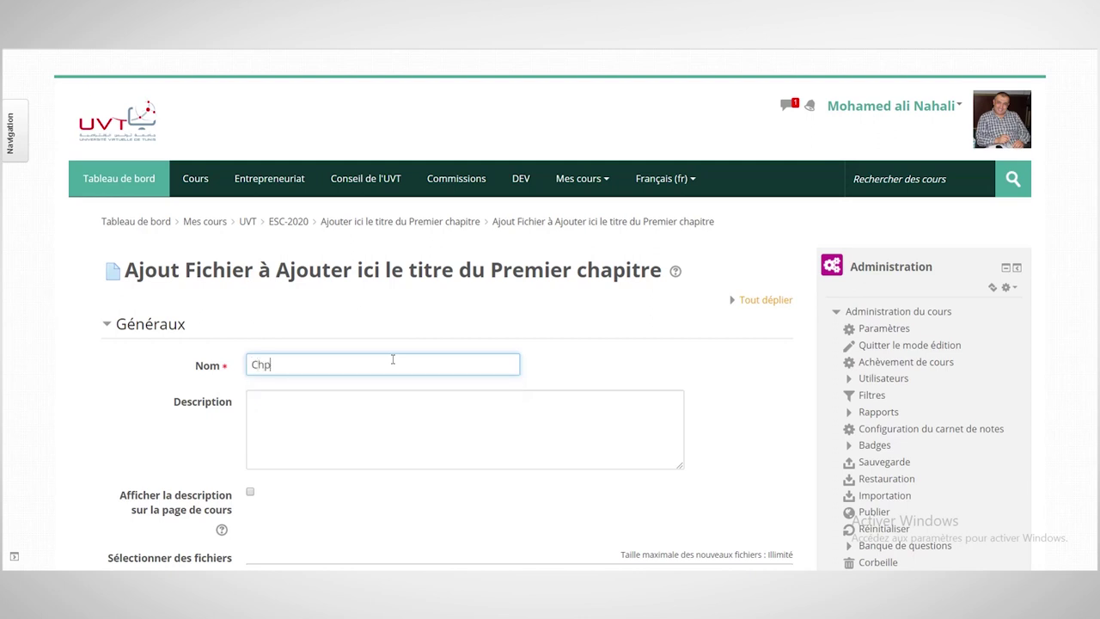
pyautogui.press('BackSpace')
pyautogui.press('BackSpace')
pyautogui.write('apitre 1')
# - Arrange the browser beside the file explorer, upload the Chapitre1 Word document into the resource's file area, and maximize the browser again
pyautogui.scroll(-4, 393, 361)
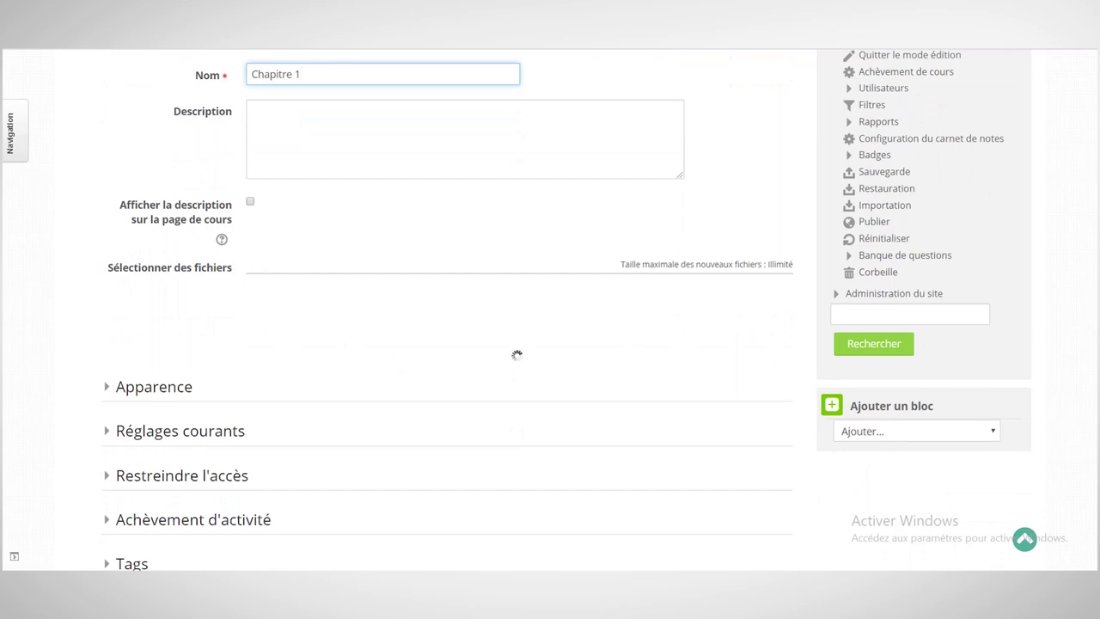
pyautogui.press('F11')
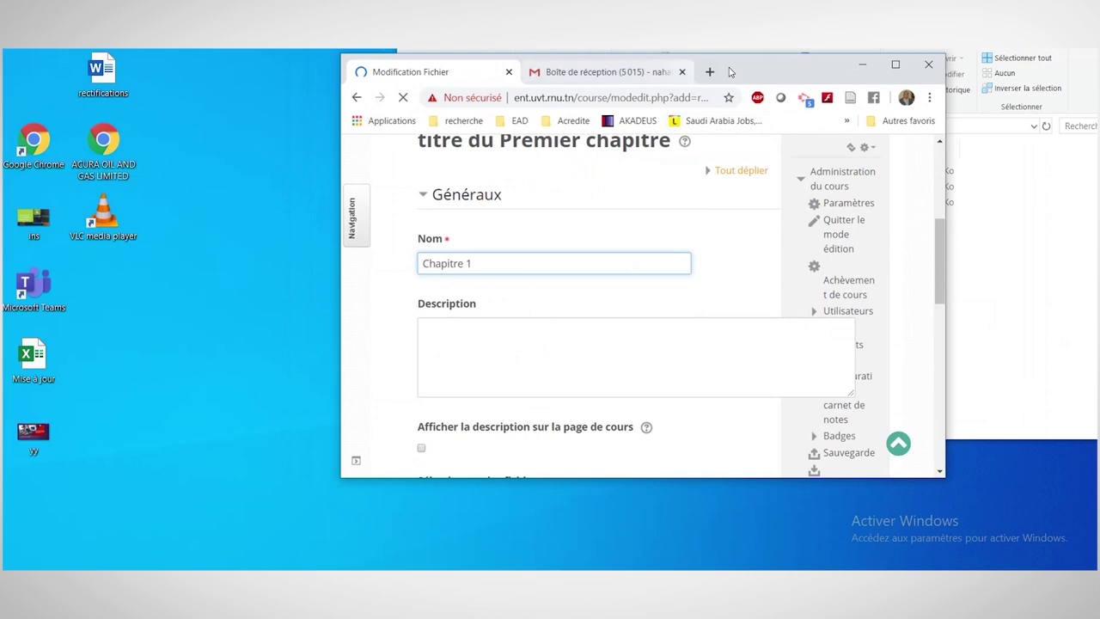
pyautogui.moveTo(748, 69); pyautogui.dragTo(518, 124)
pyautogui.moveTo(594, 120); pyautogui.dragTo(406, 7)
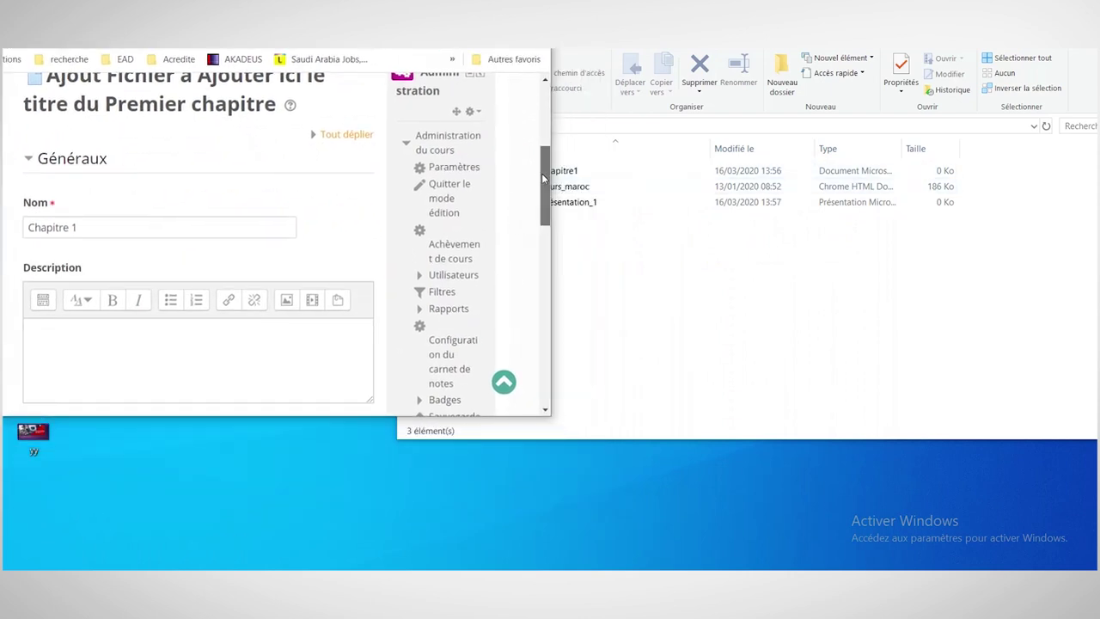
pyautogui.scroll(-5, 542, 173)
pyautogui.moveTo(570, 176); pyautogui.dragTo(218, 335)
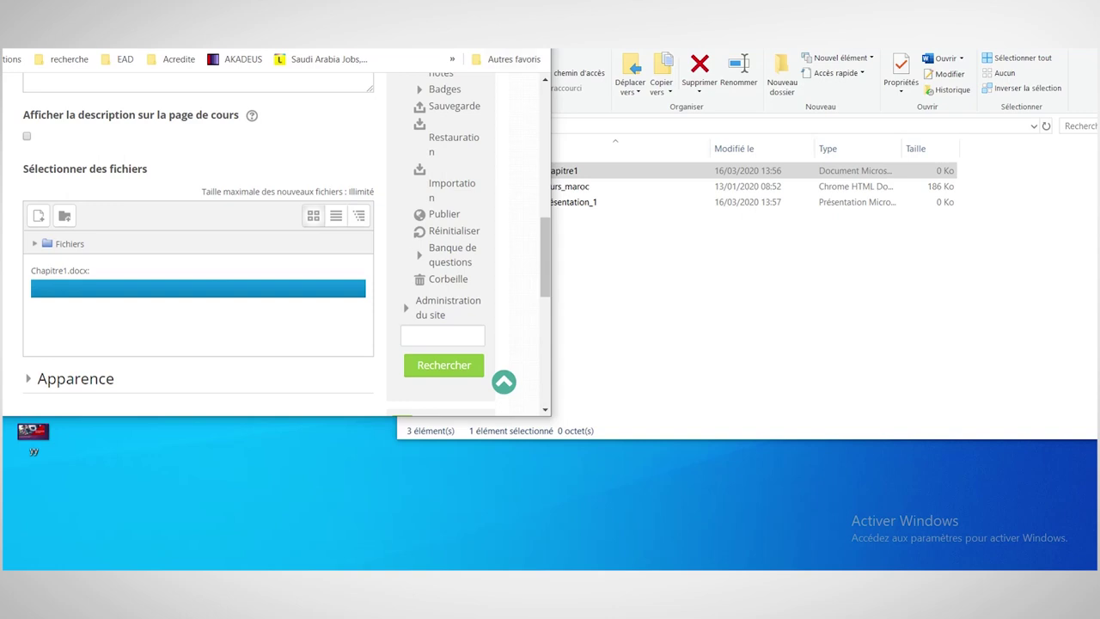
pyautogui.press('super+Up')
pyautogui.scroll(-3, 423, 297)
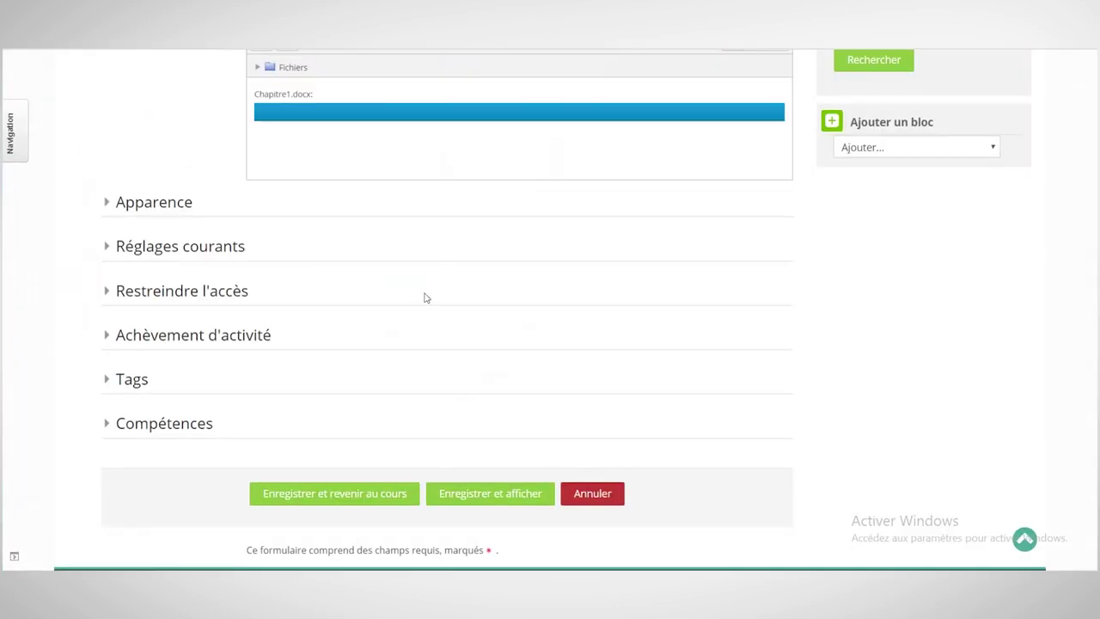
pyautogui.scroll(1, 387, 267)
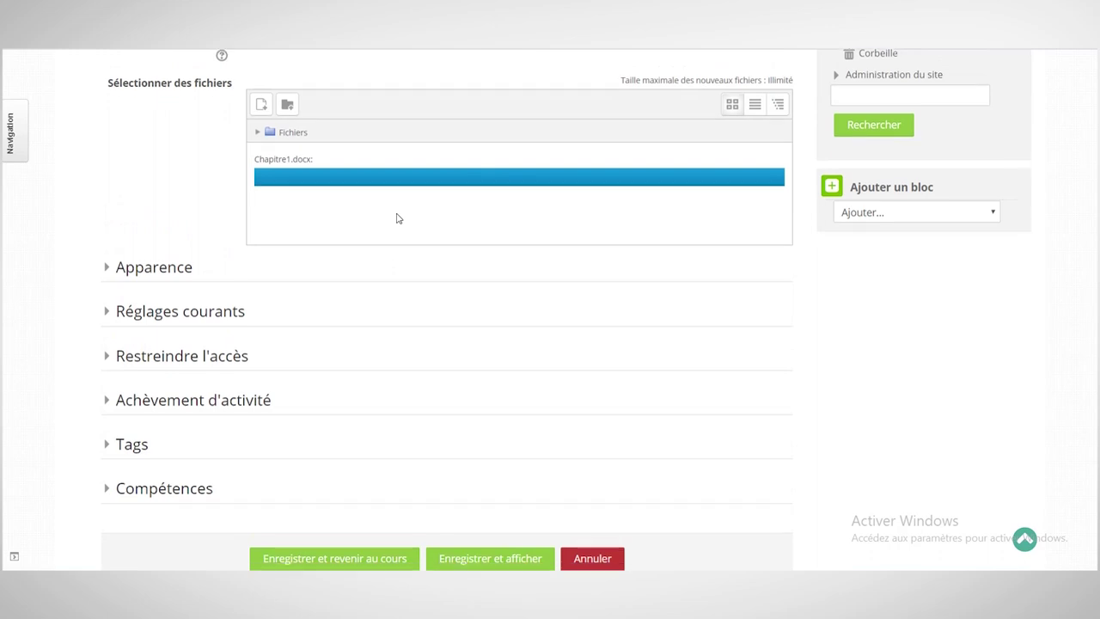
pyautogui.scroll(-2, 413, 246)
pyautogui.scroll(2, 460, 404)
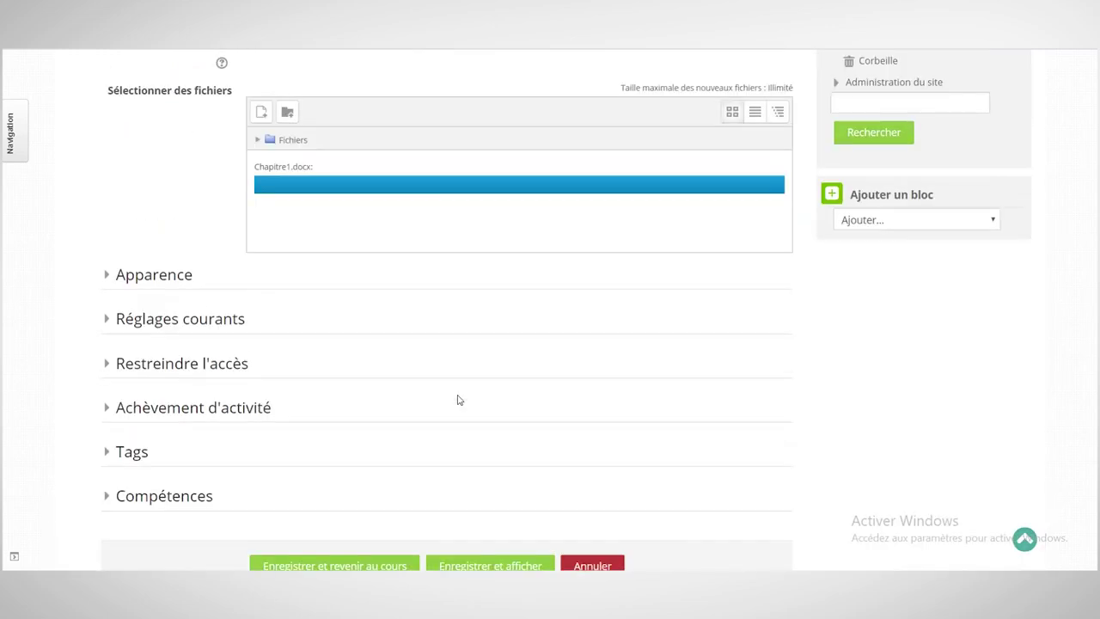
pyautogui.scroll(-2, 459, 399)
pyautogui.scroll(1, 460, 403)
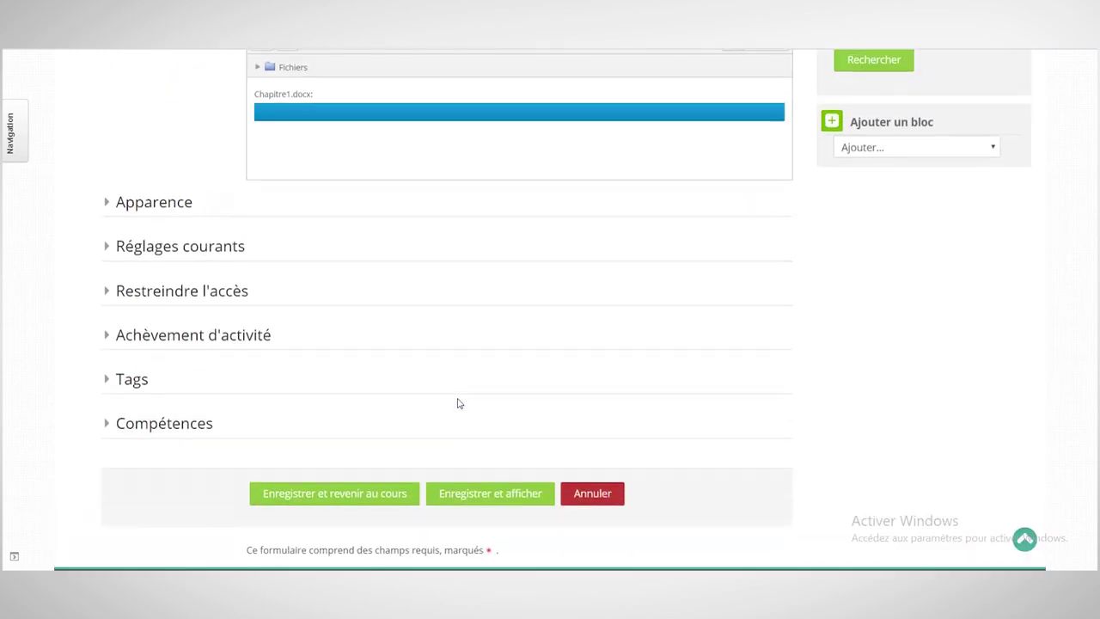
pyautogui.scroll(1, 459, 403)
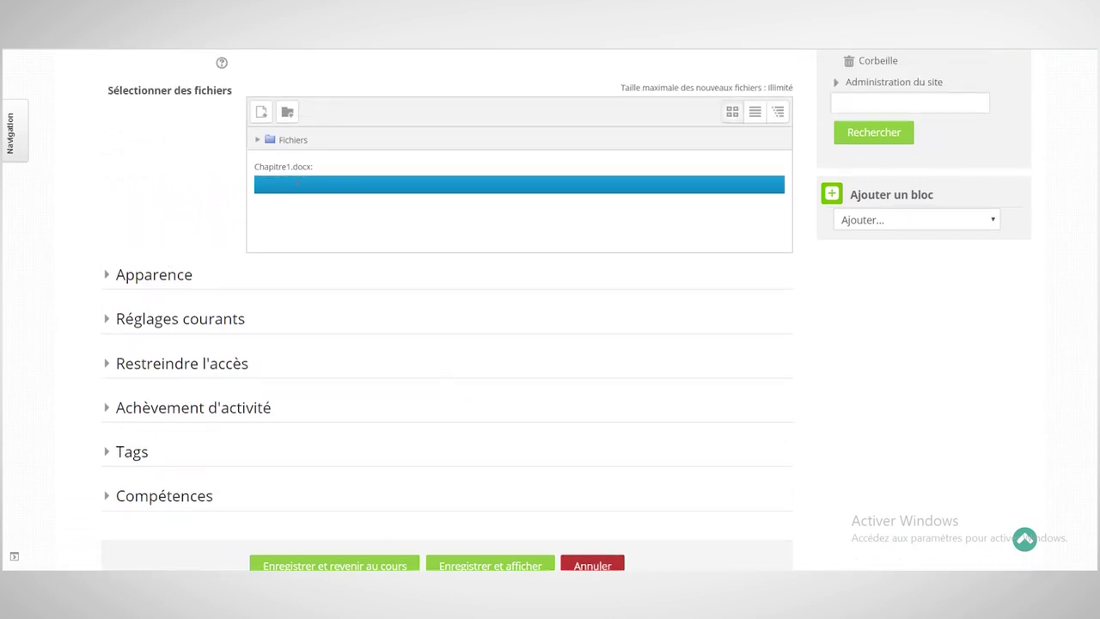
pyautogui.scroll(-1, 484, 464)
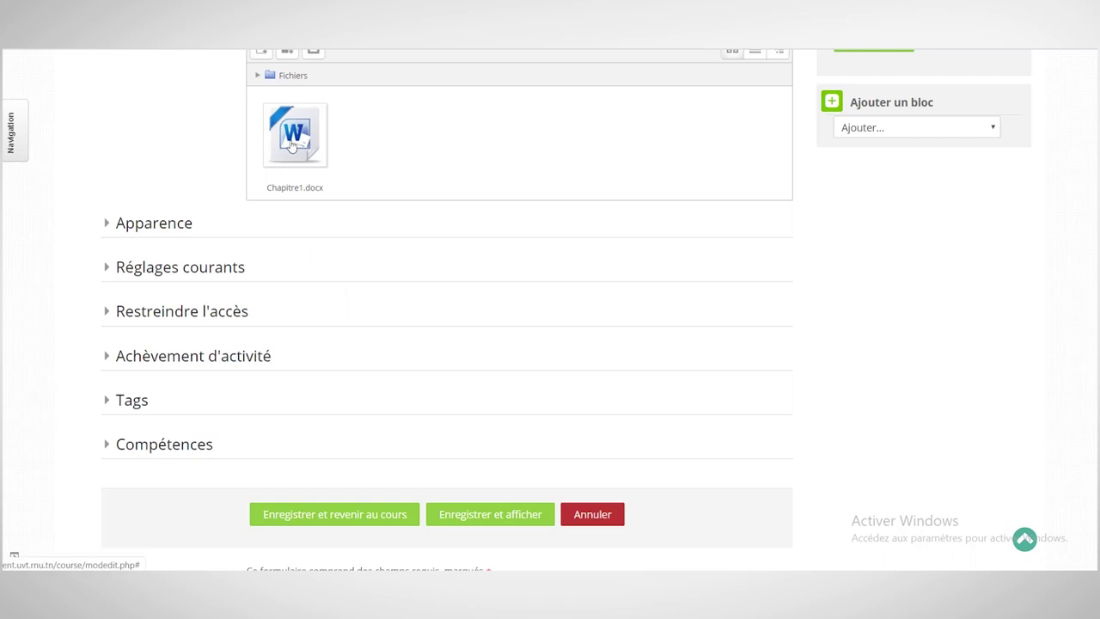
pyautogui.scroll(1, 445, 181)
# - Save and display the Chapitre 1 file resource, and return to the ESC-2020 course page
pyautogui.scroll(-2, 445, 181)
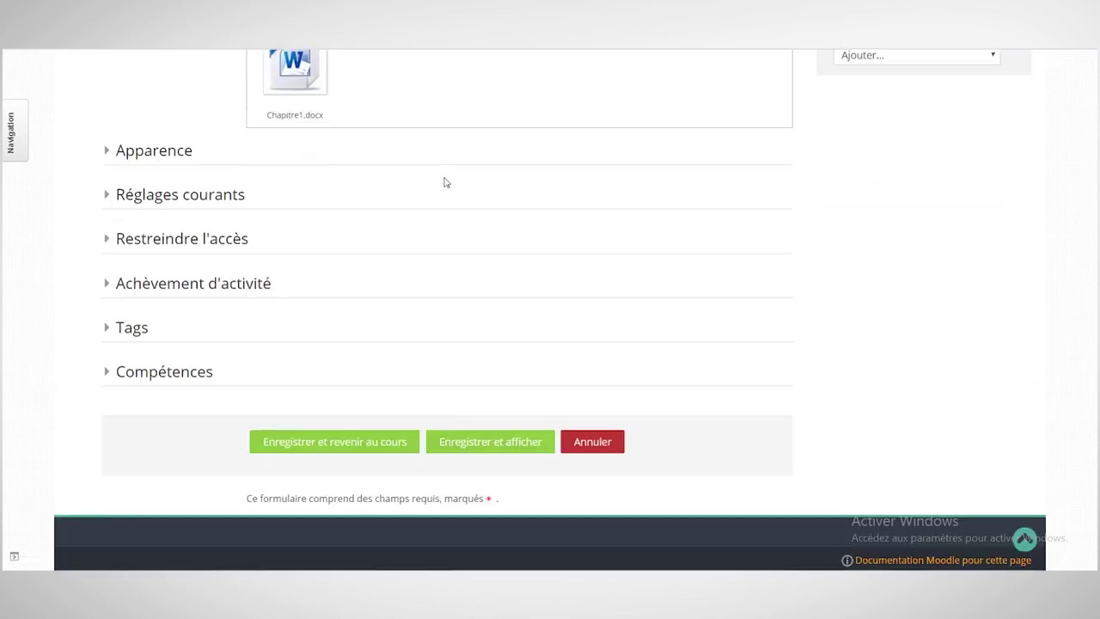
pyautogui.click(489, 441)
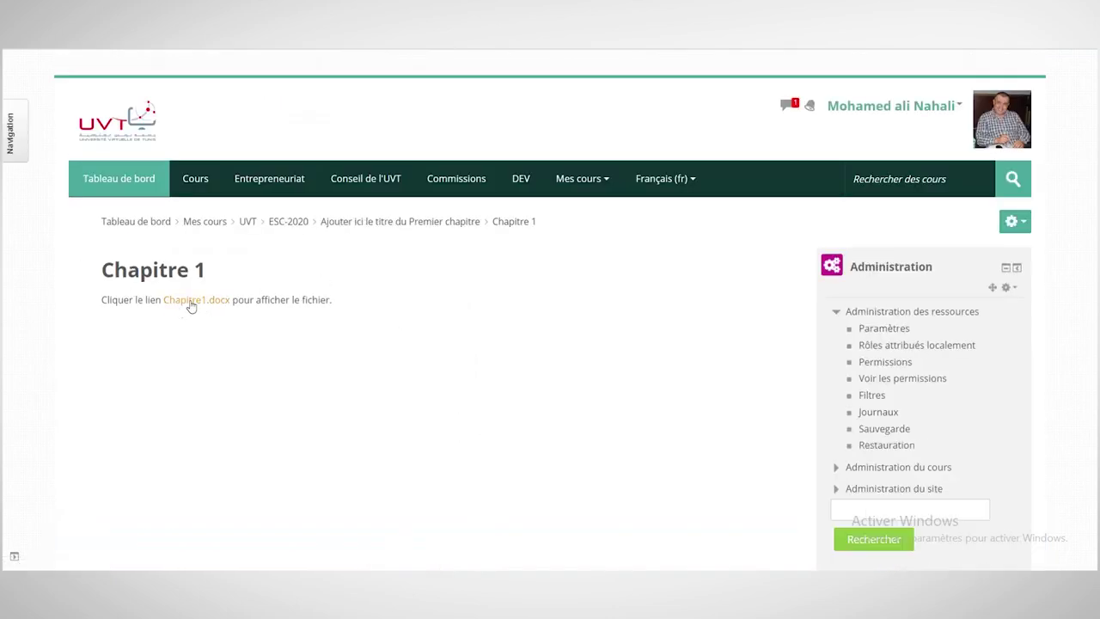
pyautogui.click(297, 220)
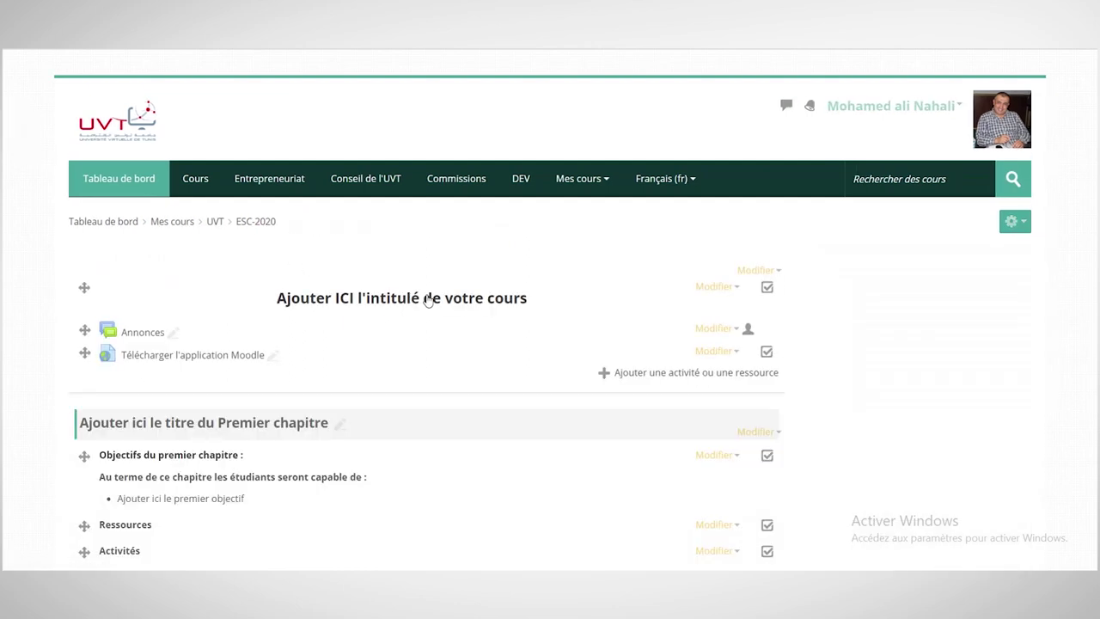
# - Move the Chapitre 1 file directly beneath the Ressources label in the first chapter
pyautogui.scroll(-3, 206, 400)
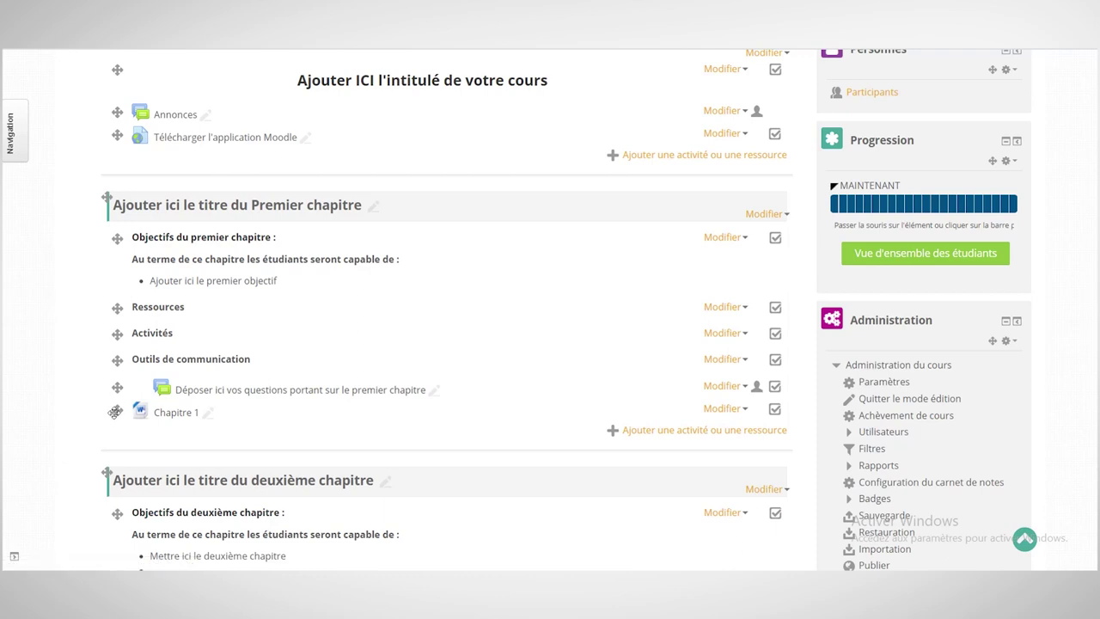
pyautogui.moveTo(115, 412); pyautogui.dragTo(118, 307)
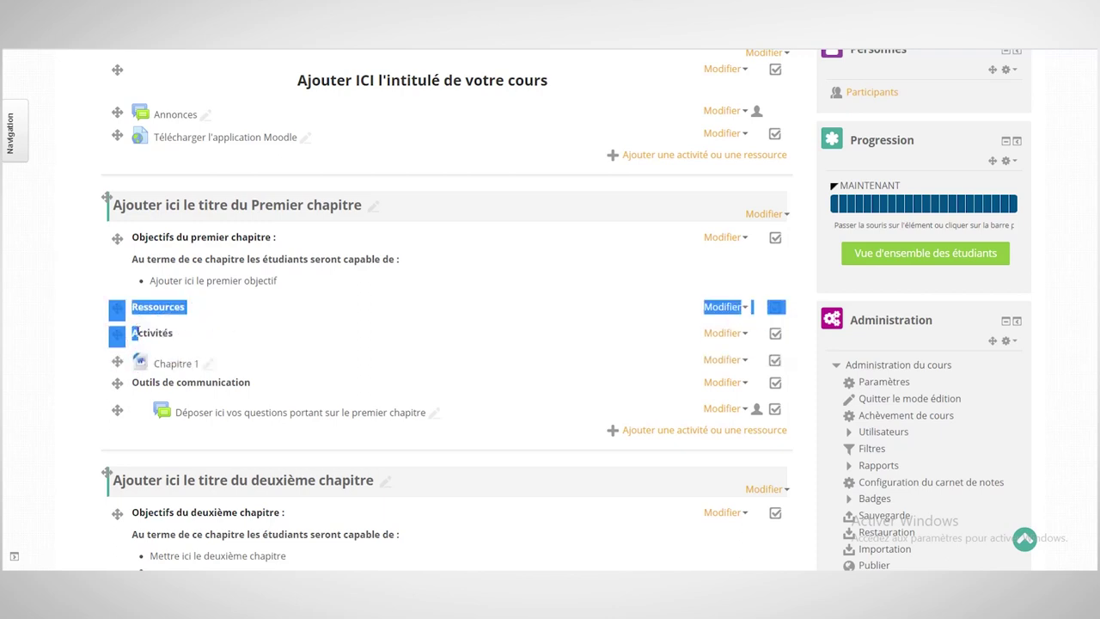
pyautogui.moveTo(117, 361); pyautogui.dragTo(258, 340)
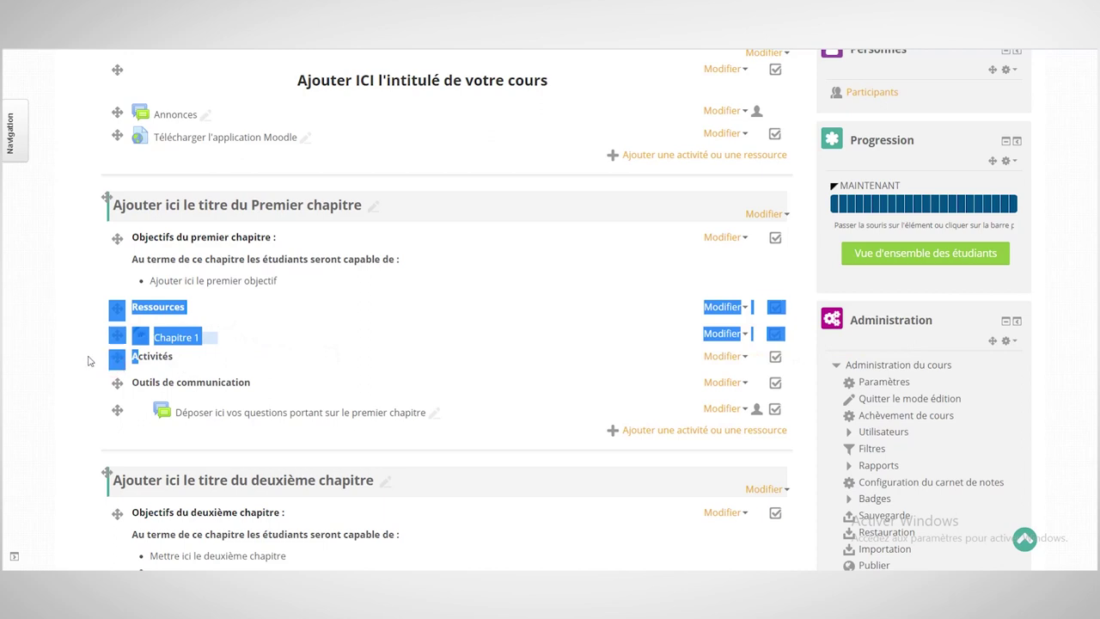
pyautogui.click(54, 324)
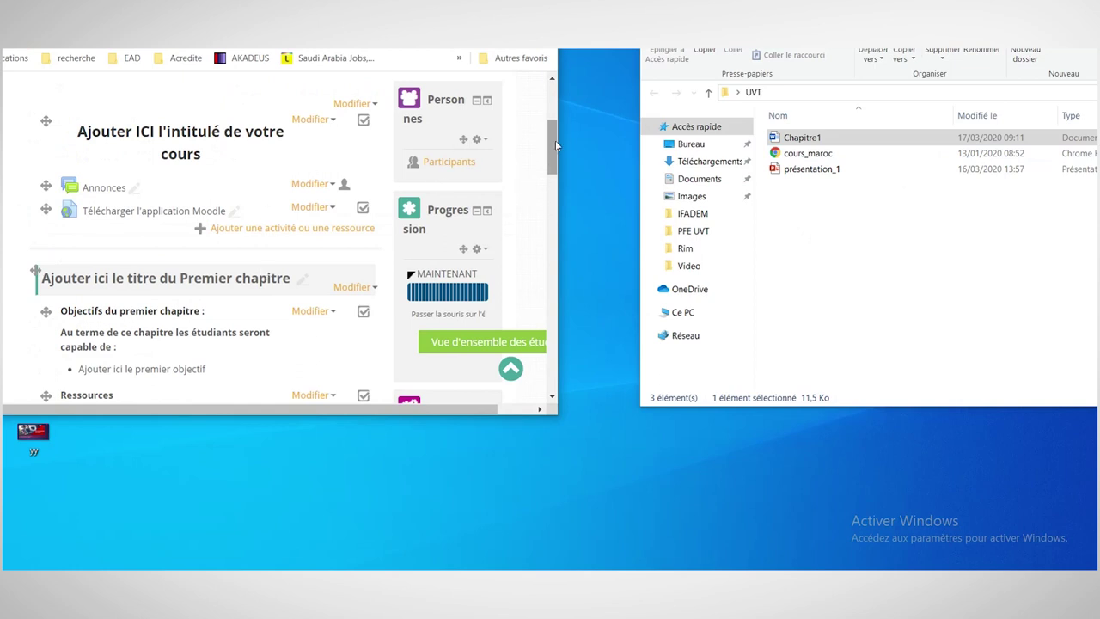
# - Add the Chapitre1 document from the UVT folder straight to the first chapter and place it under Chapitre 1 in Ressources
pyautogui.moveTo(555, 140); pyautogui.dragTo(551, 180)
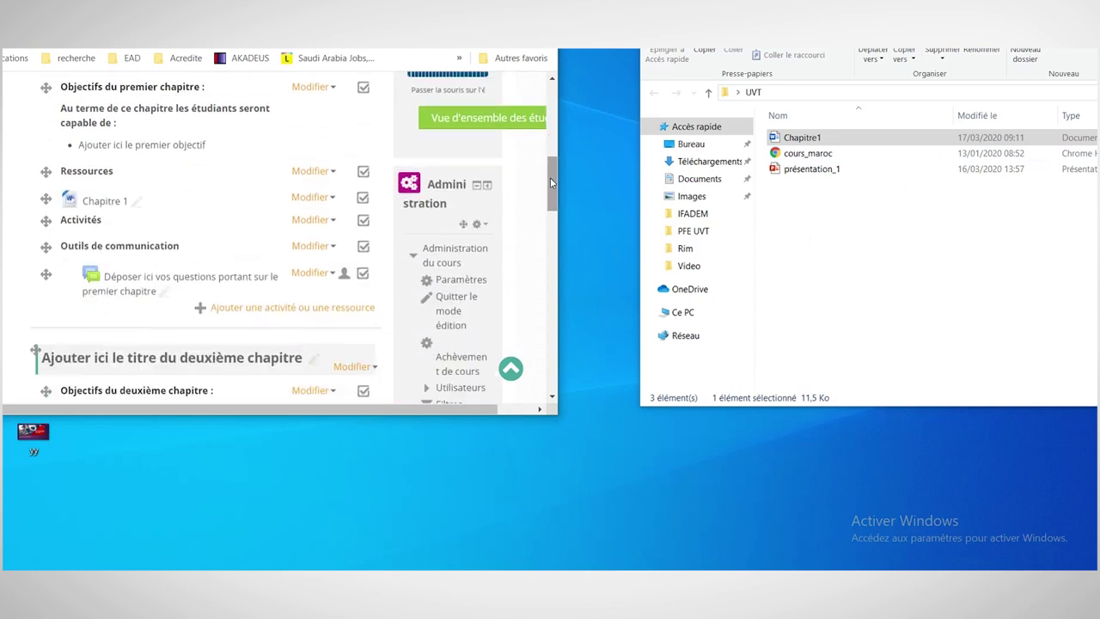
pyautogui.click(794, 139)
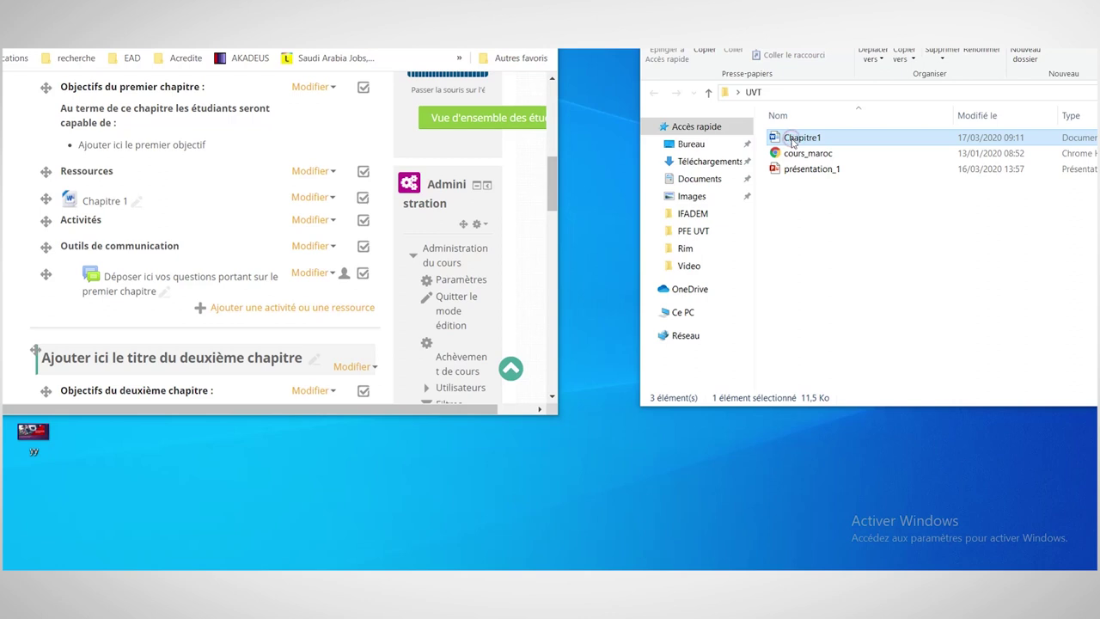
pyautogui.moveTo(793, 142); pyautogui.dragTo(148, 244)
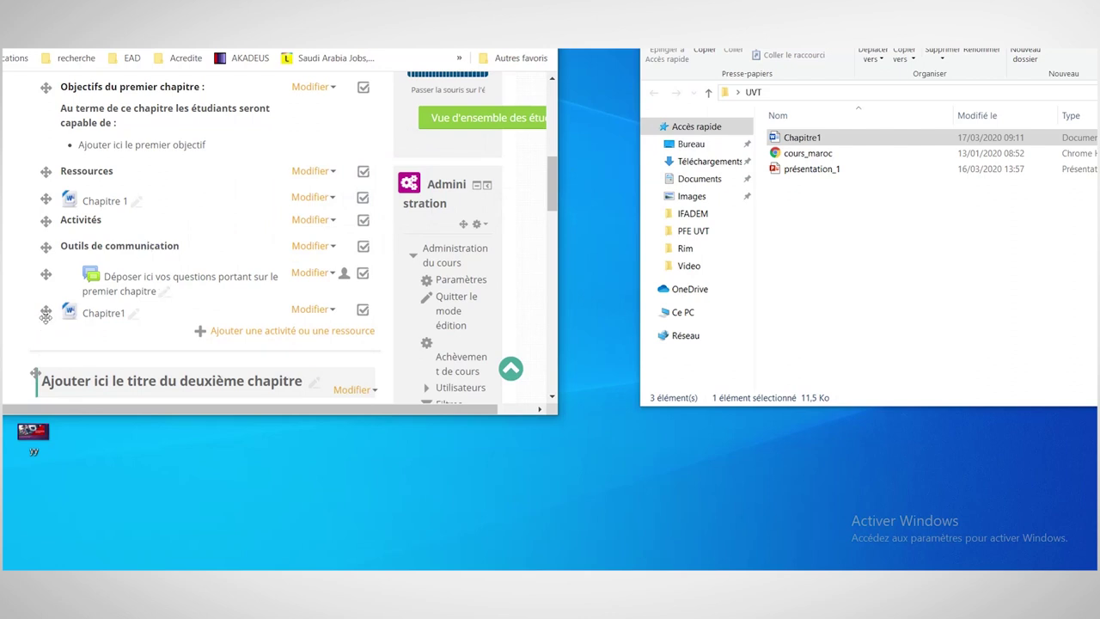
pyautogui.moveTo(45, 316); pyautogui.dragTo(57, 228)
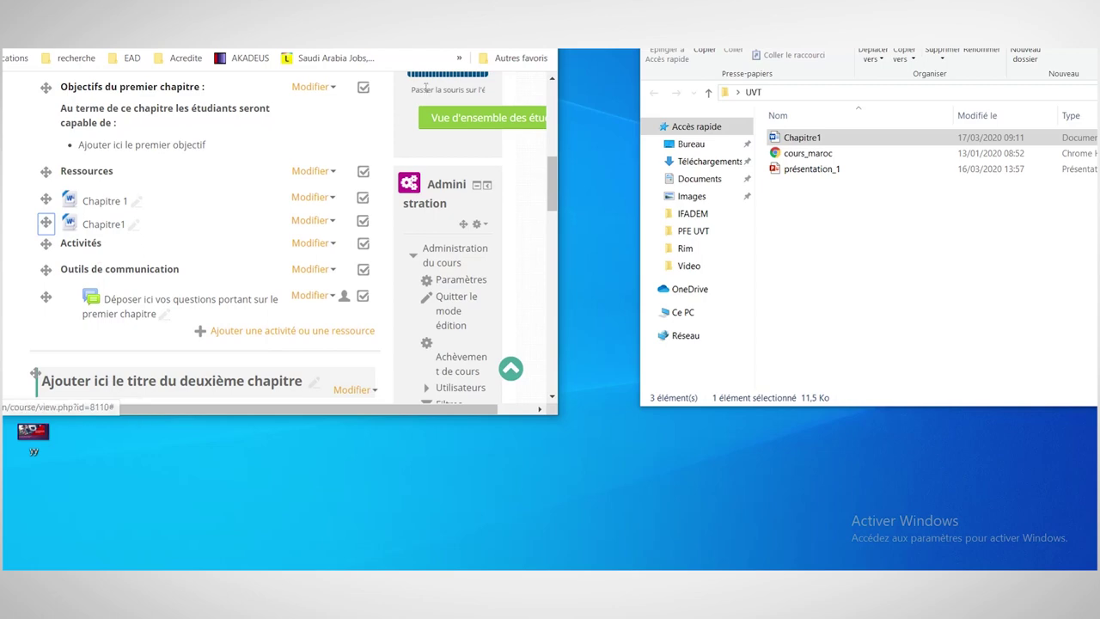
# - Add the cours_maroc file from the UVT folder to the first chapter and place it under Chapitre1 in Ressources
pyautogui.moveTo(427, 75)
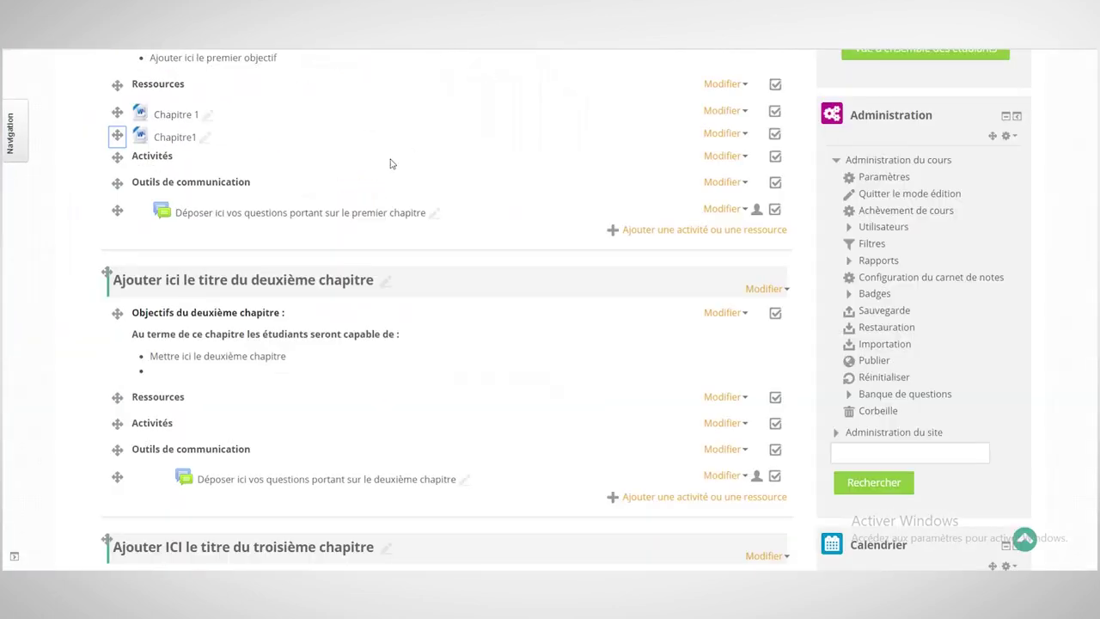
pyautogui.scroll(1, 387, 165)
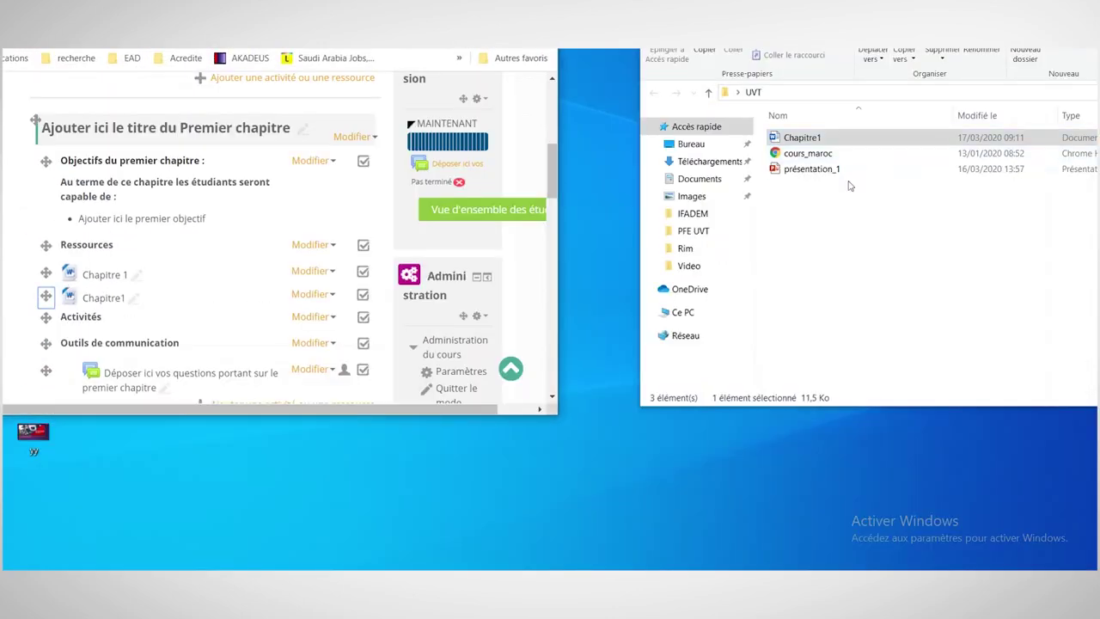
pyautogui.moveTo(830, 160); pyautogui.dragTo(116, 306)
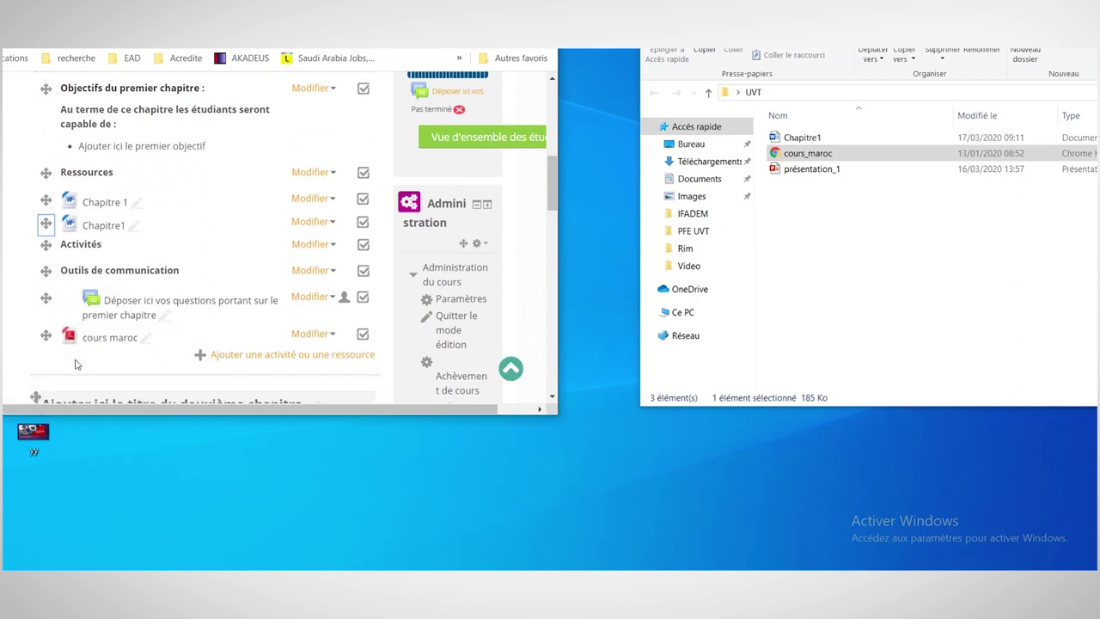
pyautogui.moveTo(44, 337); pyautogui.dragTo(55, 246)
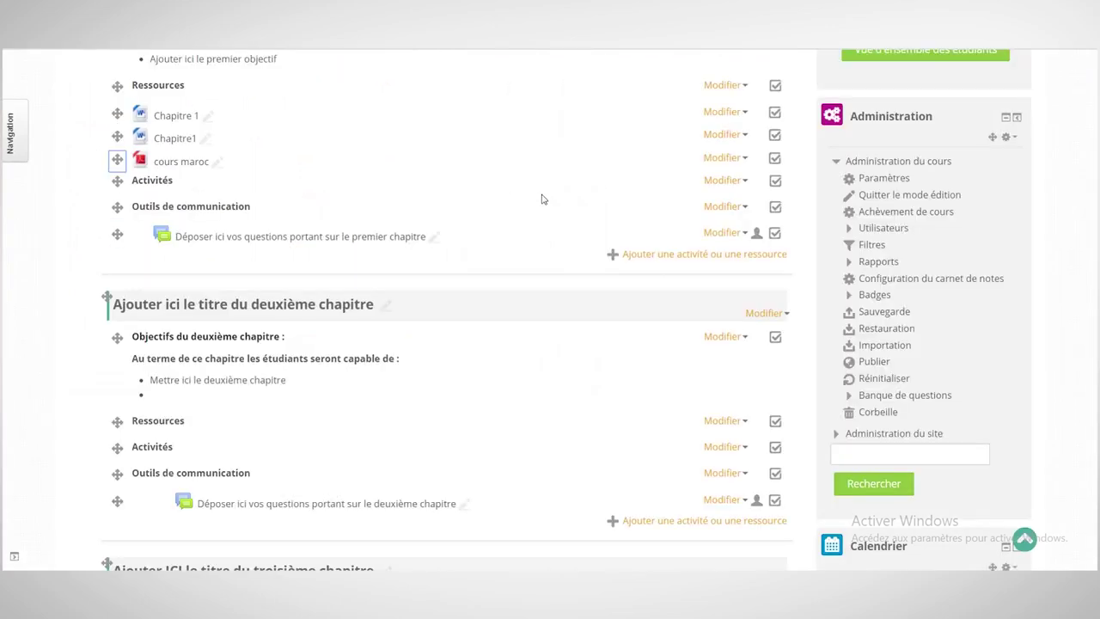
# - Start adding a Devoir activity to the first chapter of the course
pyautogui.click(663, 255)
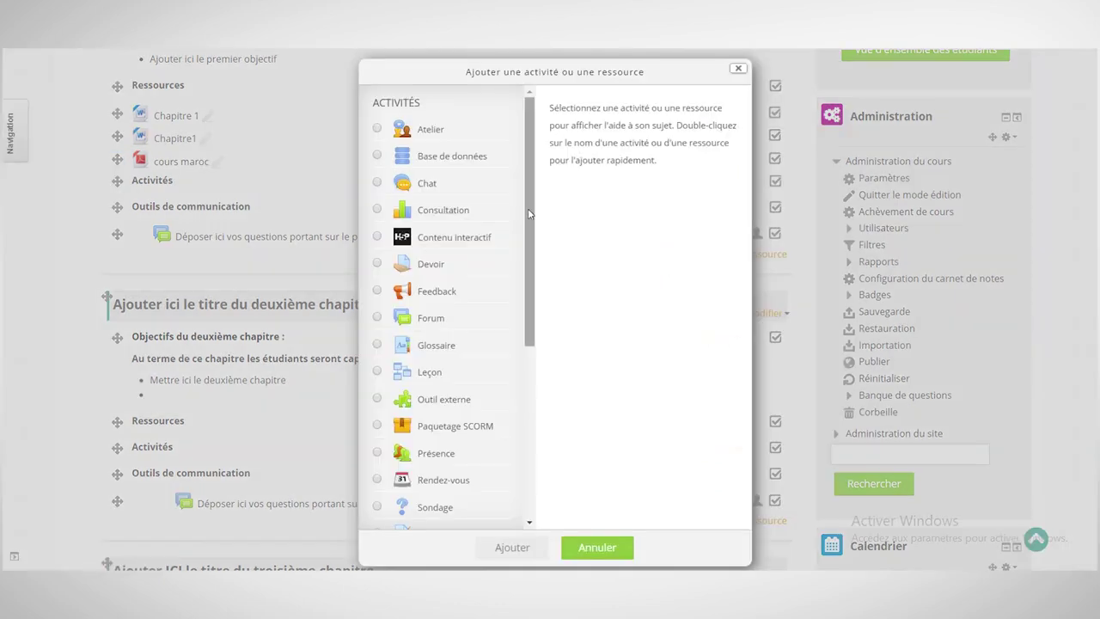
pyautogui.moveTo(528, 213); pyautogui.dragTo(528, 231)
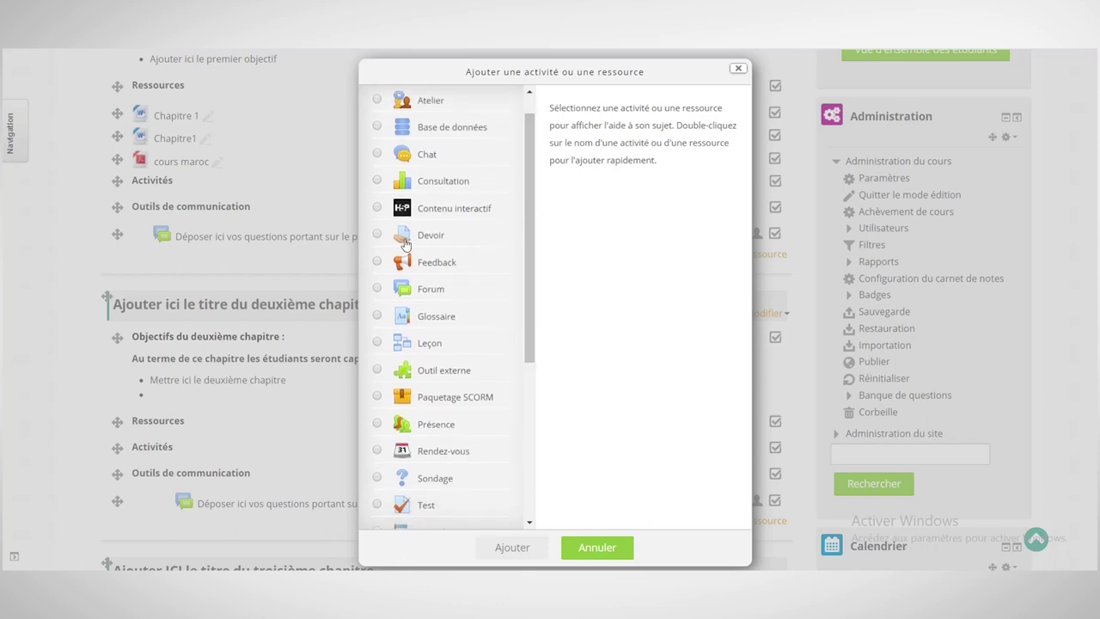
pyautogui.click(377, 235)
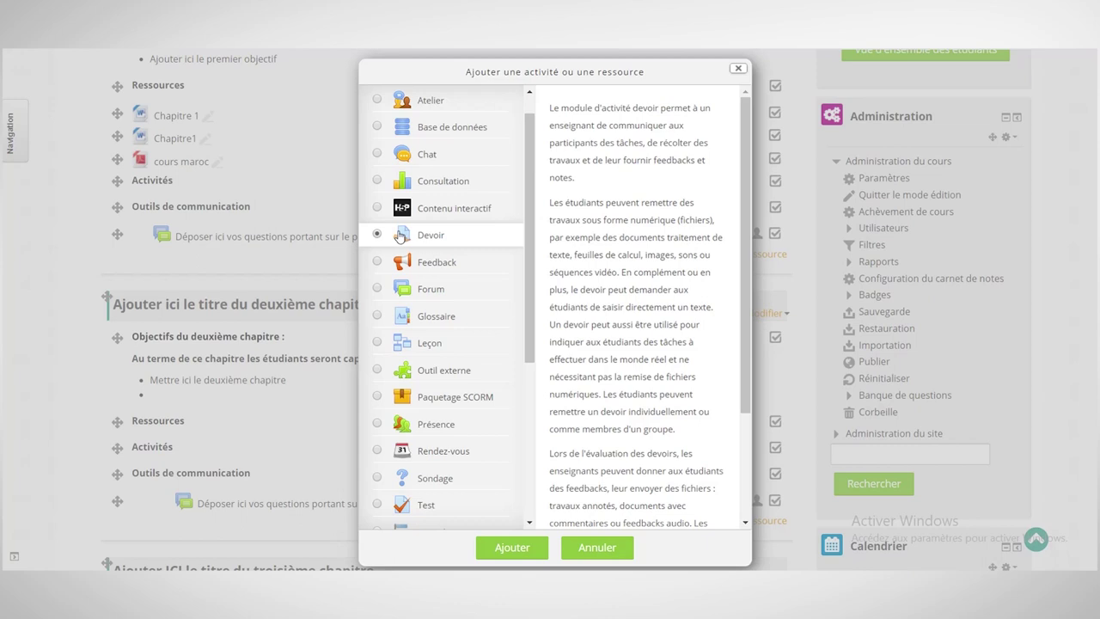
pyautogui.click(513, 552)
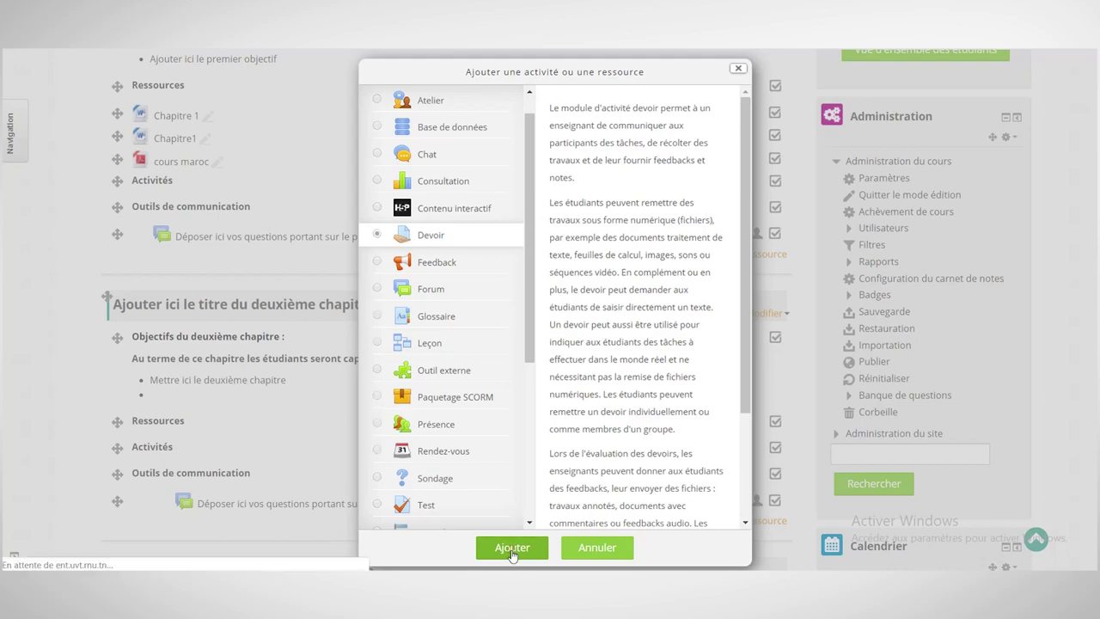
pyautogui.click(512, 550)
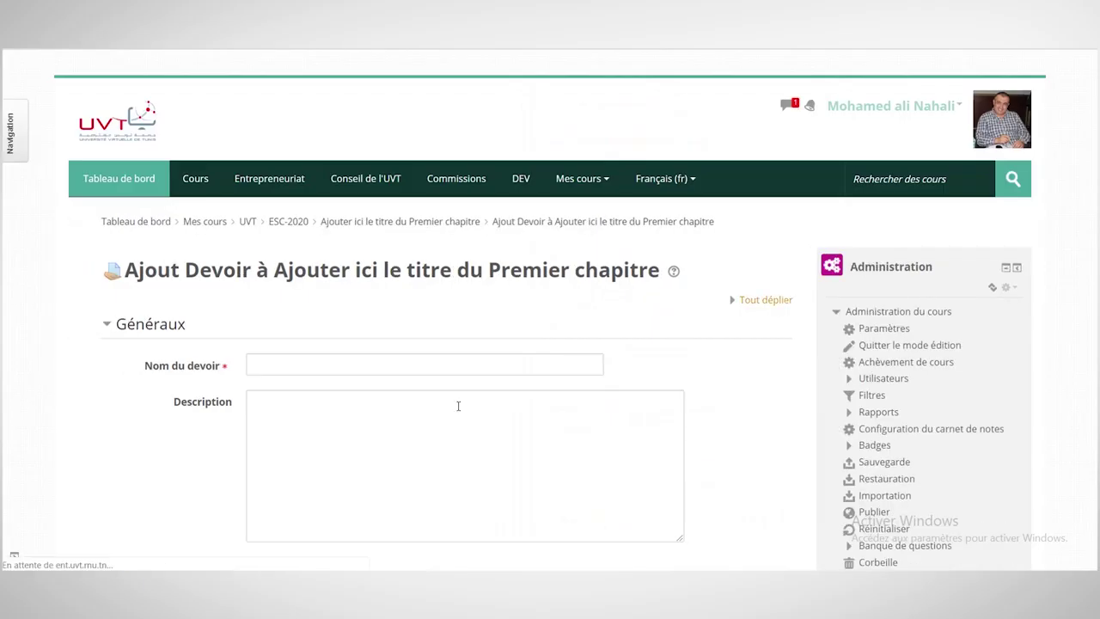
# - Name the assignment "Déposez ici l'activité 2" and enter "TAF:" as its description
pyautogui.click(372, 358)
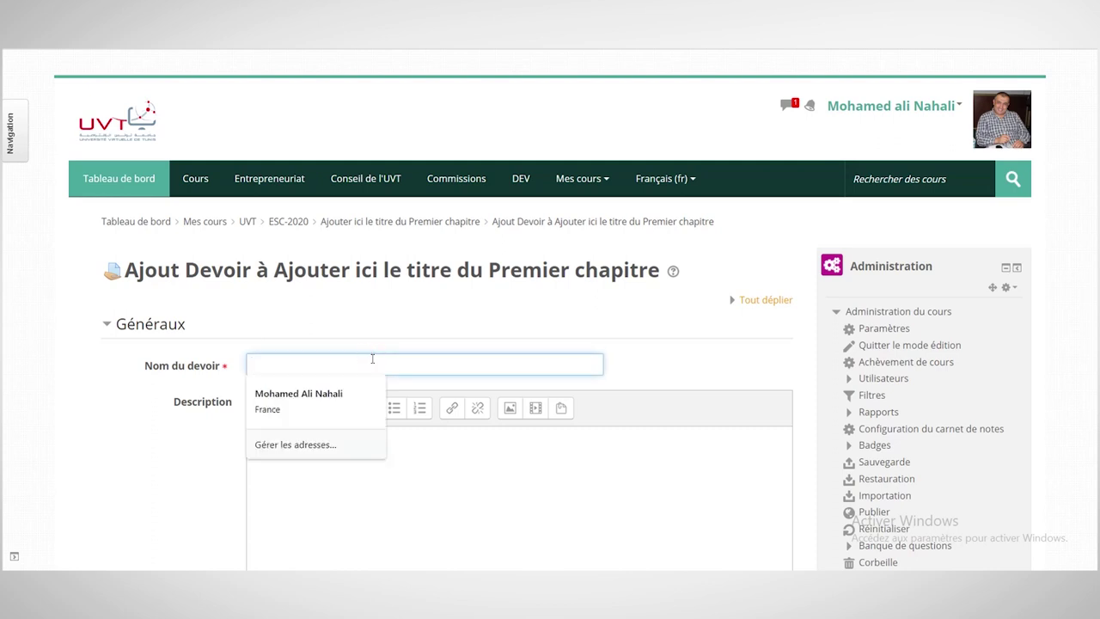
pyautogui.write('D')
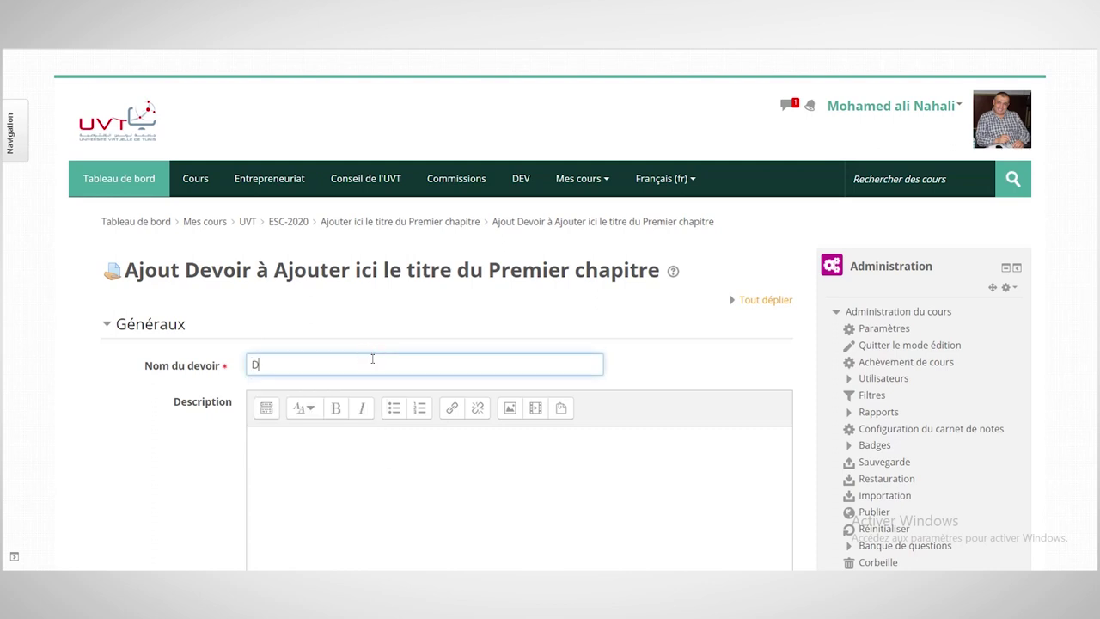
pyautogui.write("éposez ici l'activité 2")
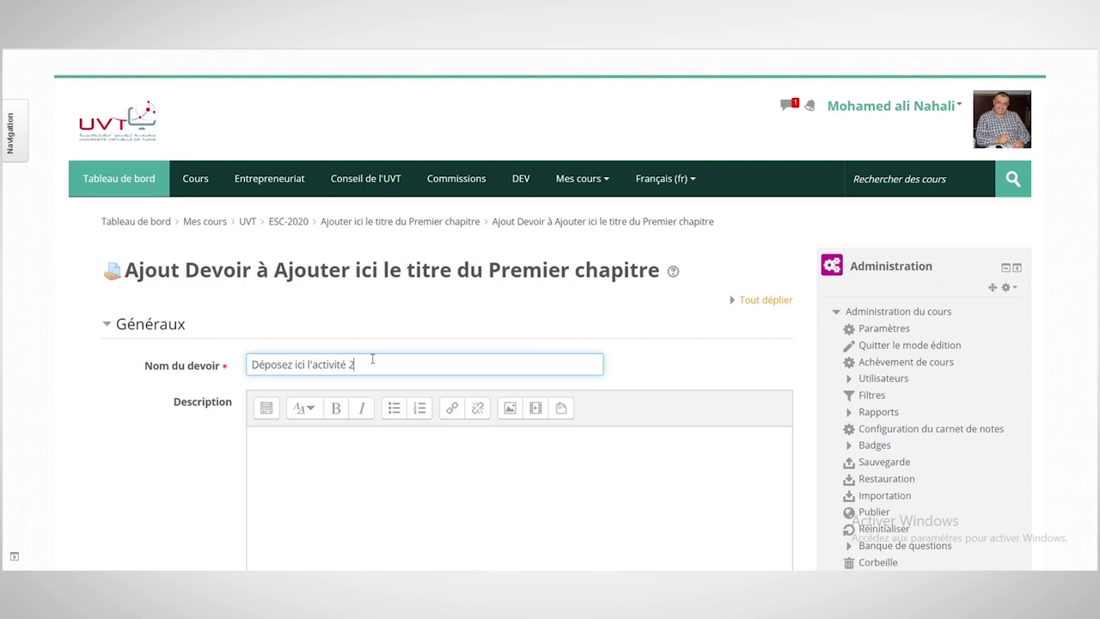
pyautogui.click(346, 455)
pyautogui.scroll(-3, 347, 455)
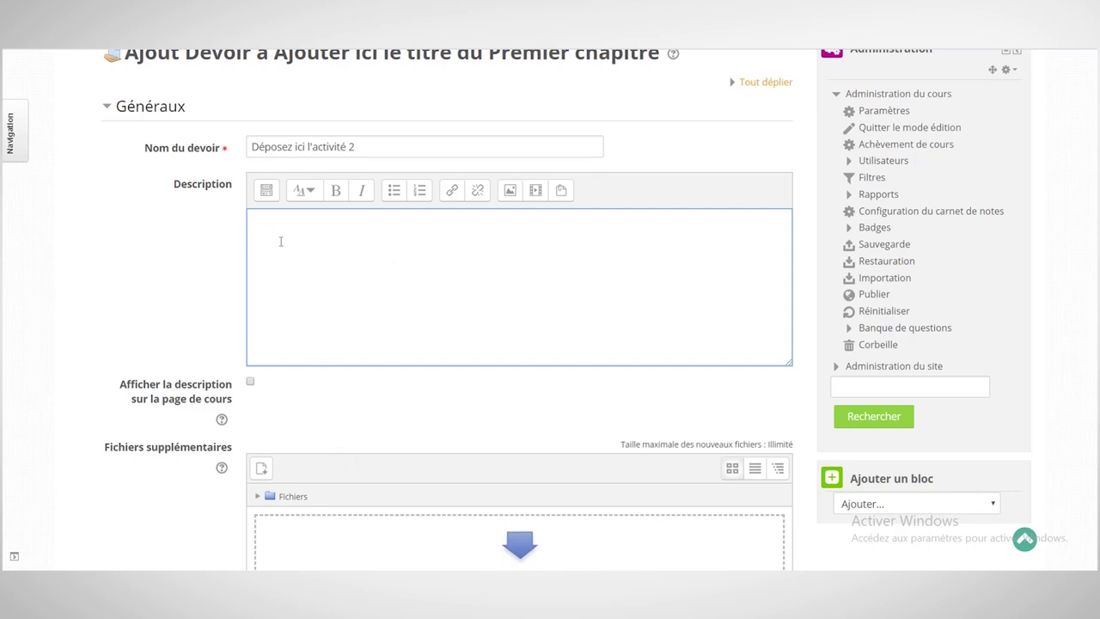
pyautogui.scroll(-3, 280, 242)
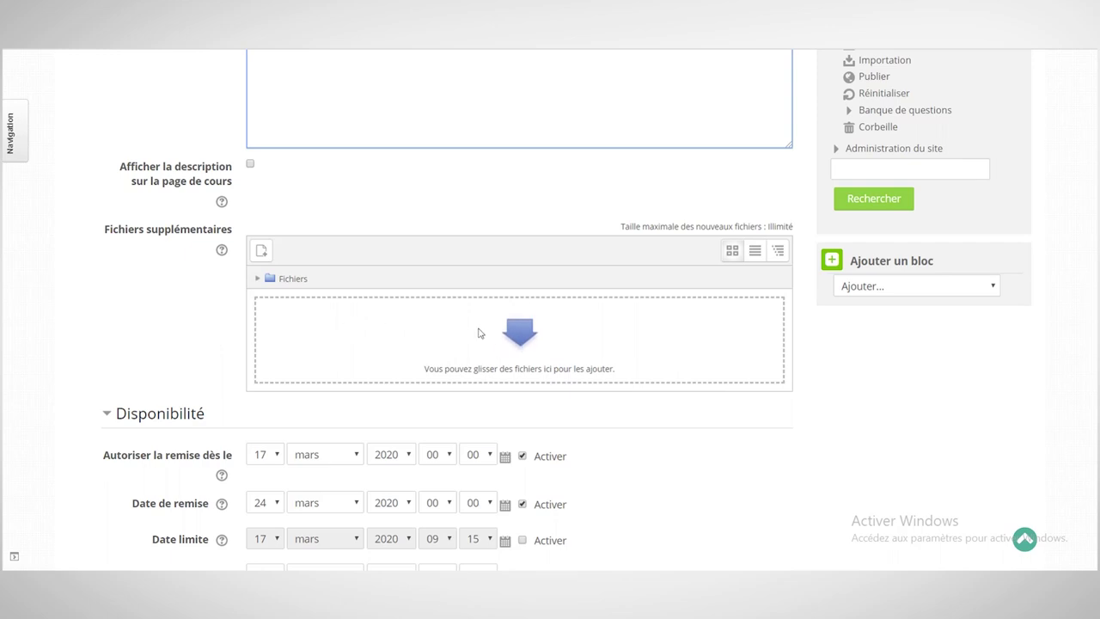
pyautogui.scroll(2, 478, 331)
pyautogui.click(336, 190)
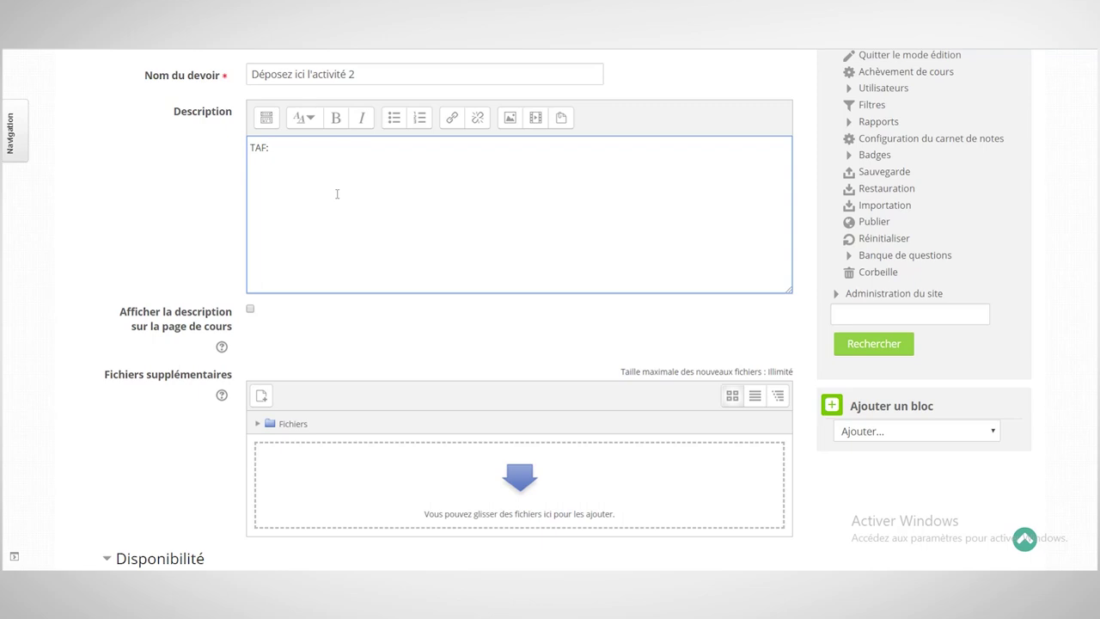
# - Set the assignment's due date (Date de remise) to 29 mars 2020 at 23:55
pyautogui.scroll(-2, 361, 309)
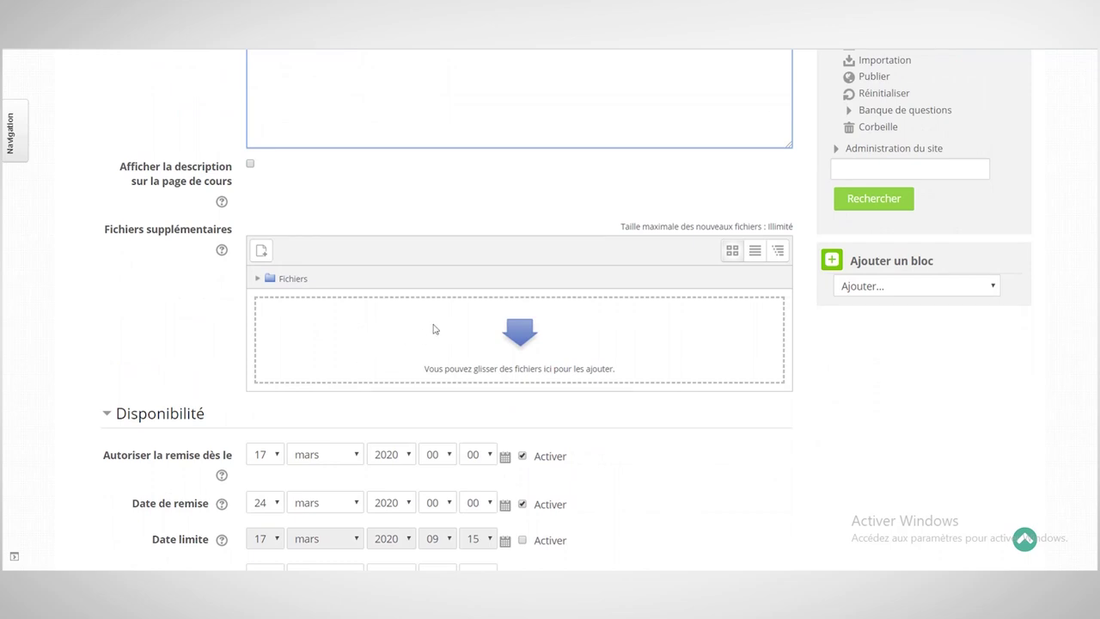
pyautogui.scroll(-2, 434, 330)
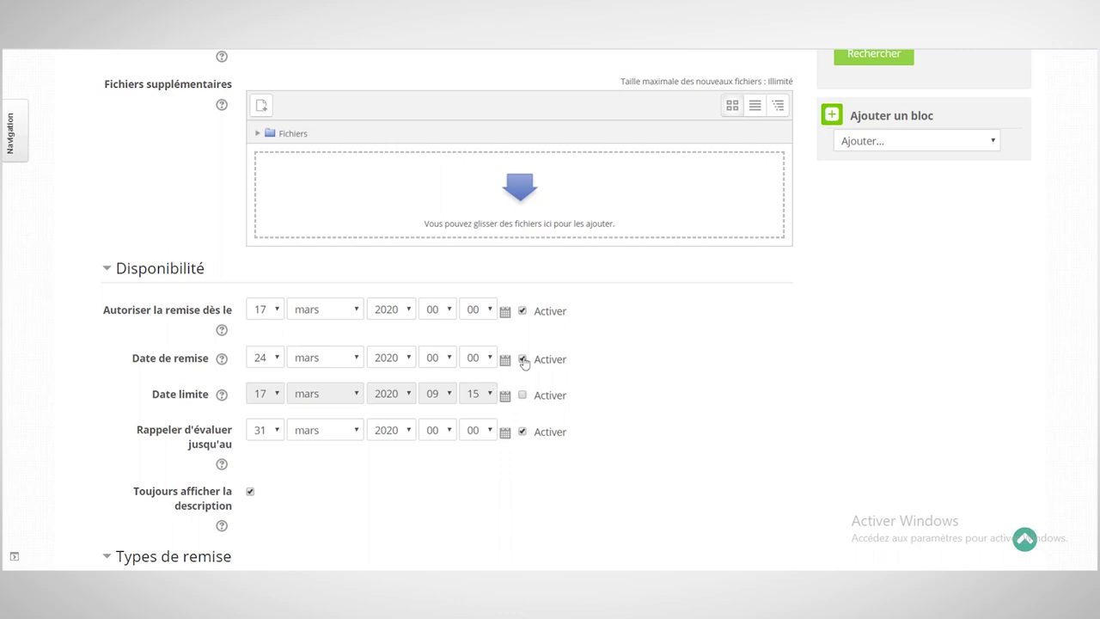
pyautogui.click(276, 358)
pyautogui.moveTo(276, 257); pyautogui.dragTo(276, 313)
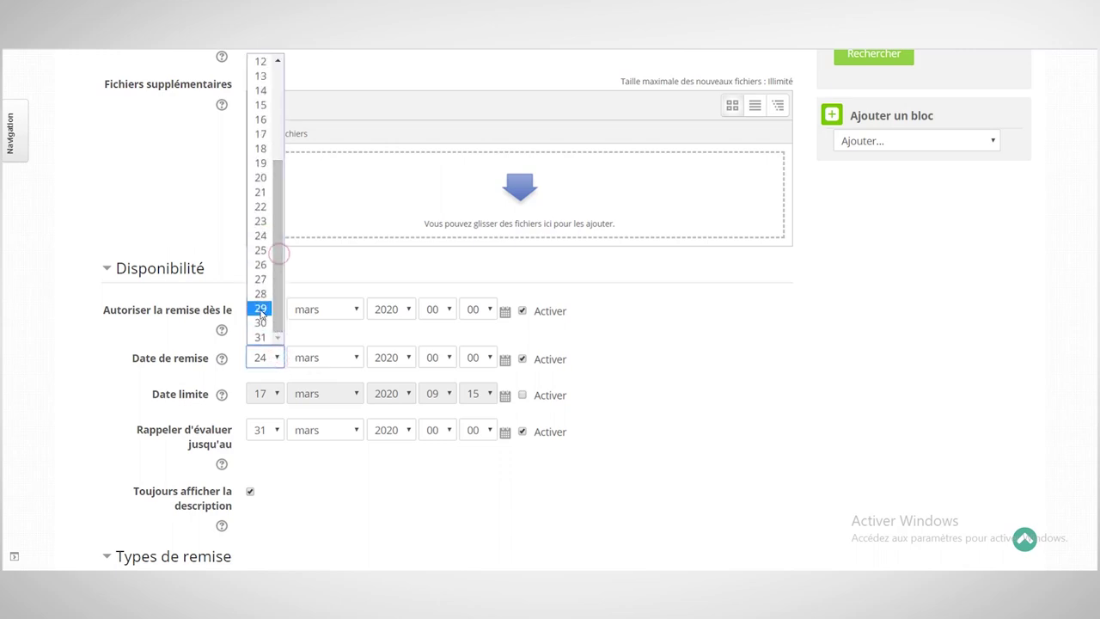
pyautogui.click(260, 310)
pyautogui.click(448, 358)
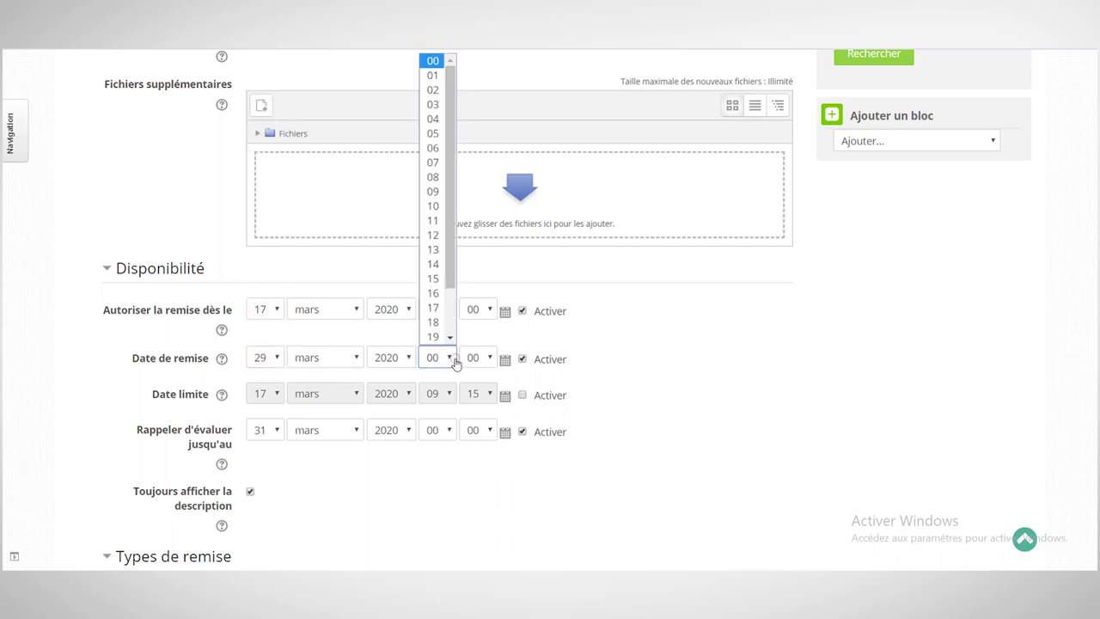
pyautogui.scroll(-2, 449, 286)
pyautogui.click(427, 337)
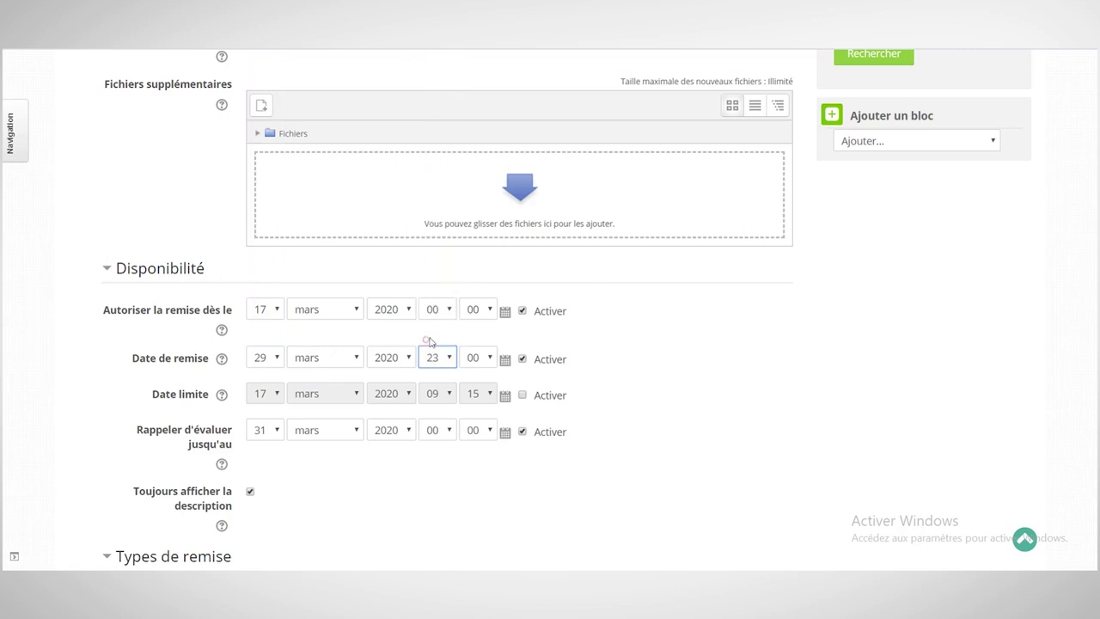
pyautogui.click(474, 366)
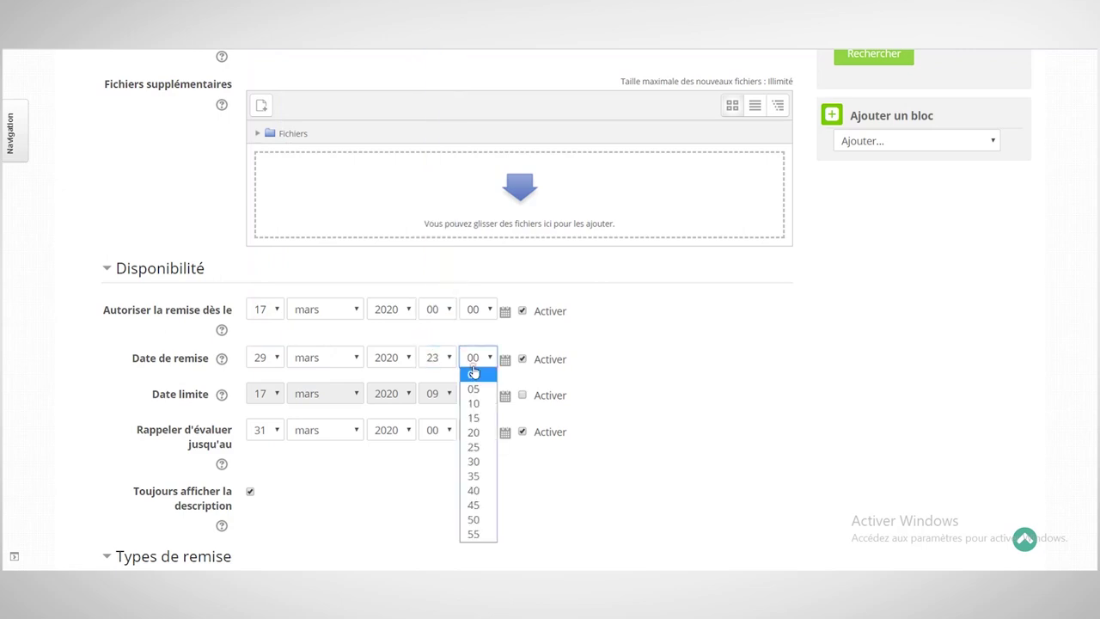
pyautogui.click(475, 535)
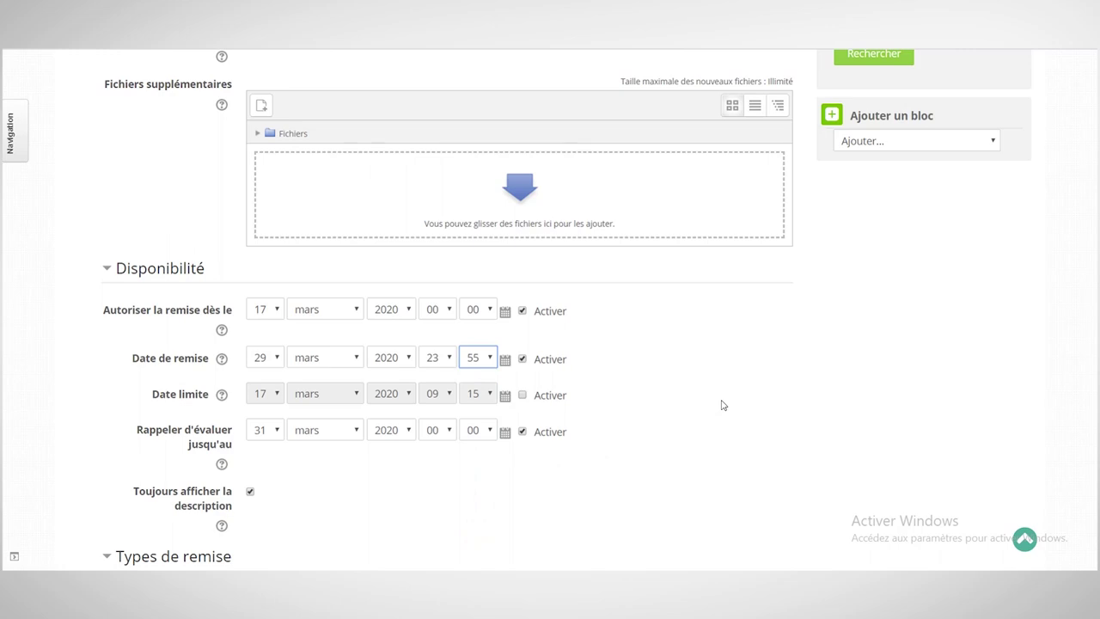
pyautogui.scroll(-3, 707, 395)
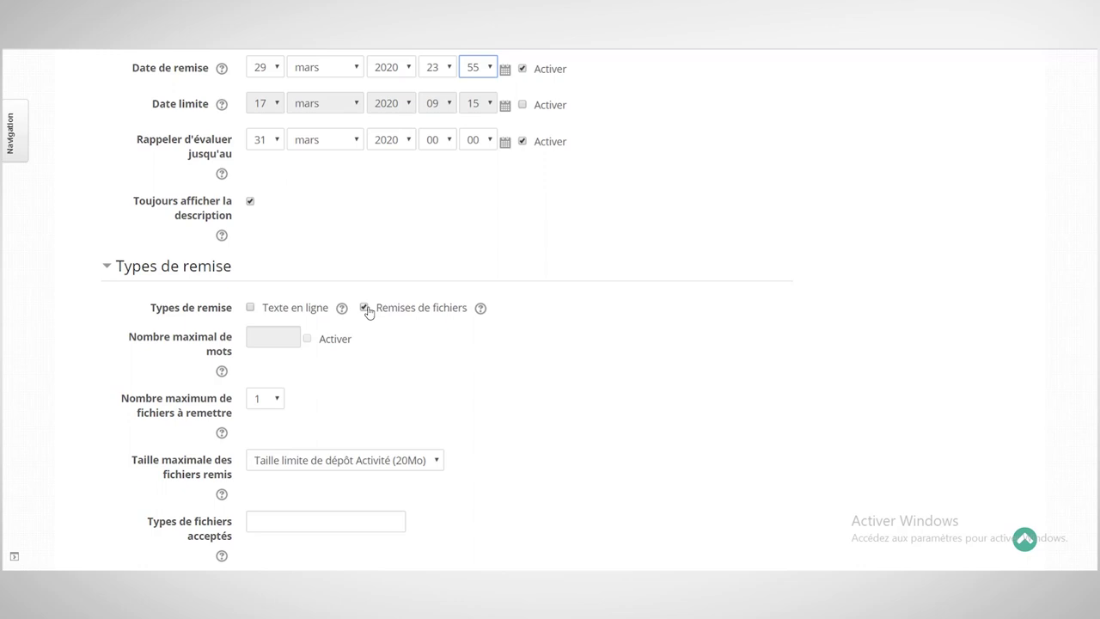
pyautogui.click(250, 308)
pyautogui.click(250, 308)
# - Examine the assignment's file submission limits, its maximum grade in the Note settings and its availability dates
pyautogui.scroll(-1, 500, 386)
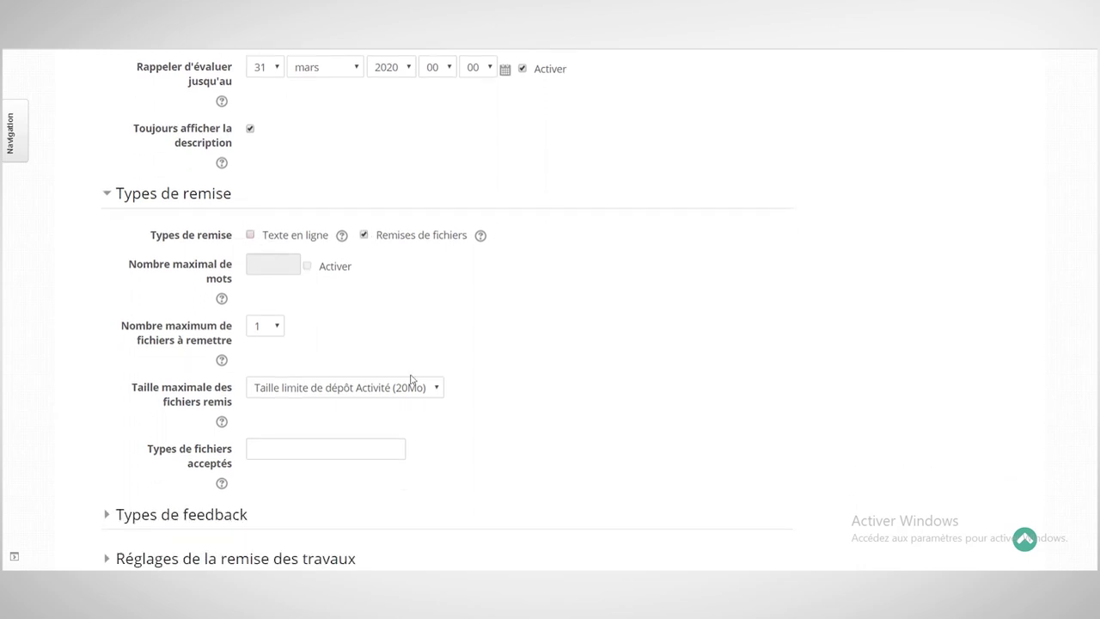
pyautogui.scroll(-1, 363, 337)
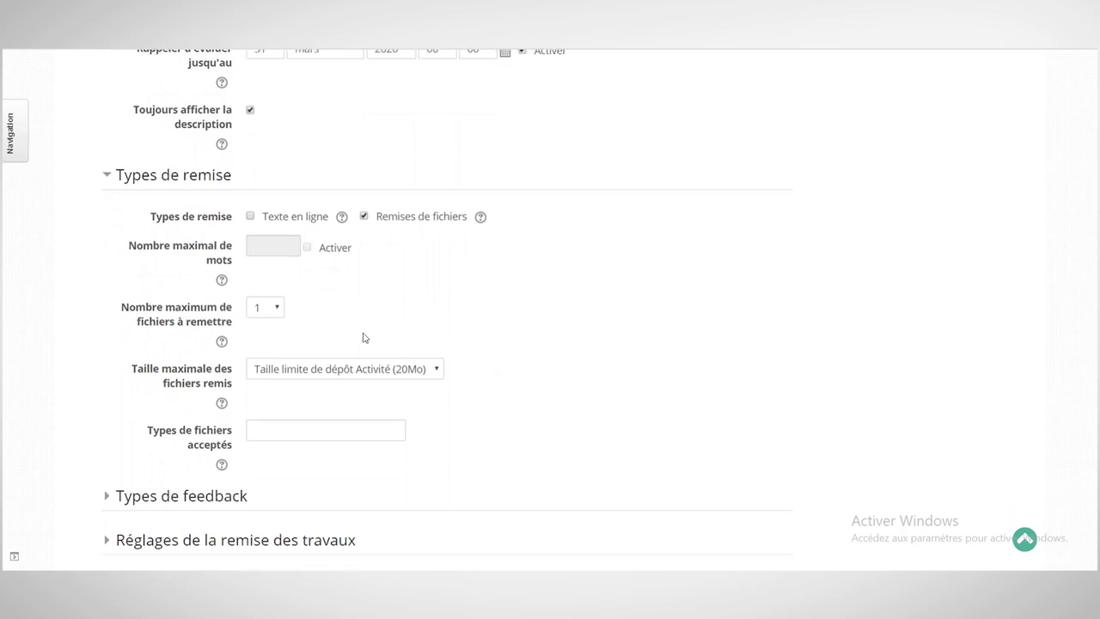
pyautogui.scroll(-5, 364, 337)
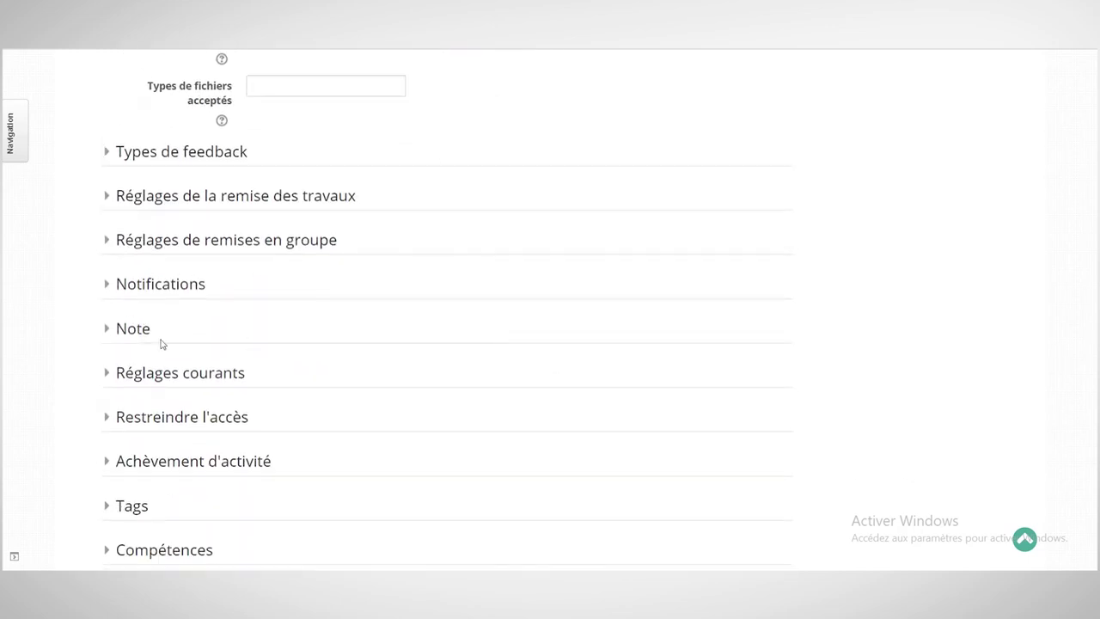
pyautogui.click(129, 331)
pyautogui.scroll(-3, 687, 378)
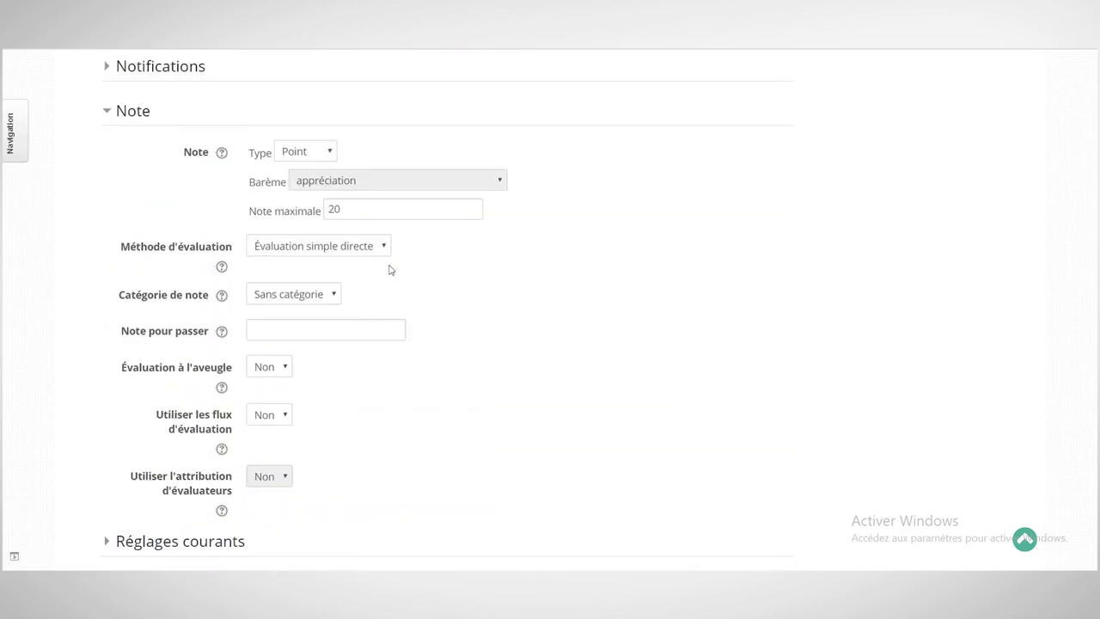
pyautogui.doubleClick(380, 214)
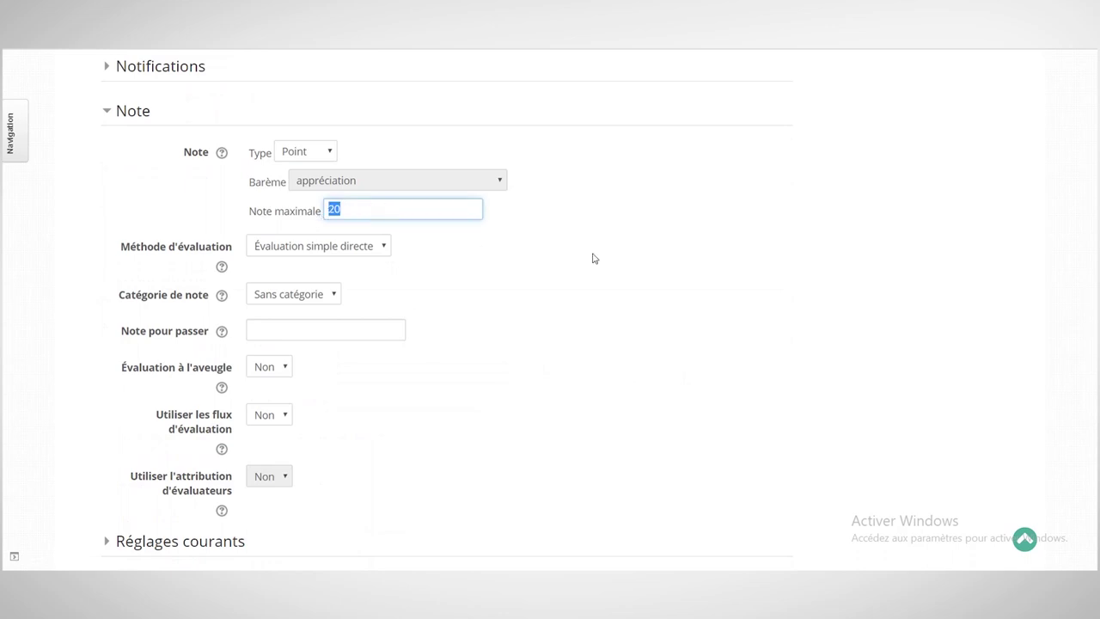
pyautogui.scroll(-3, 593, 258)
pyautogui.scroll(10, 592, 258)
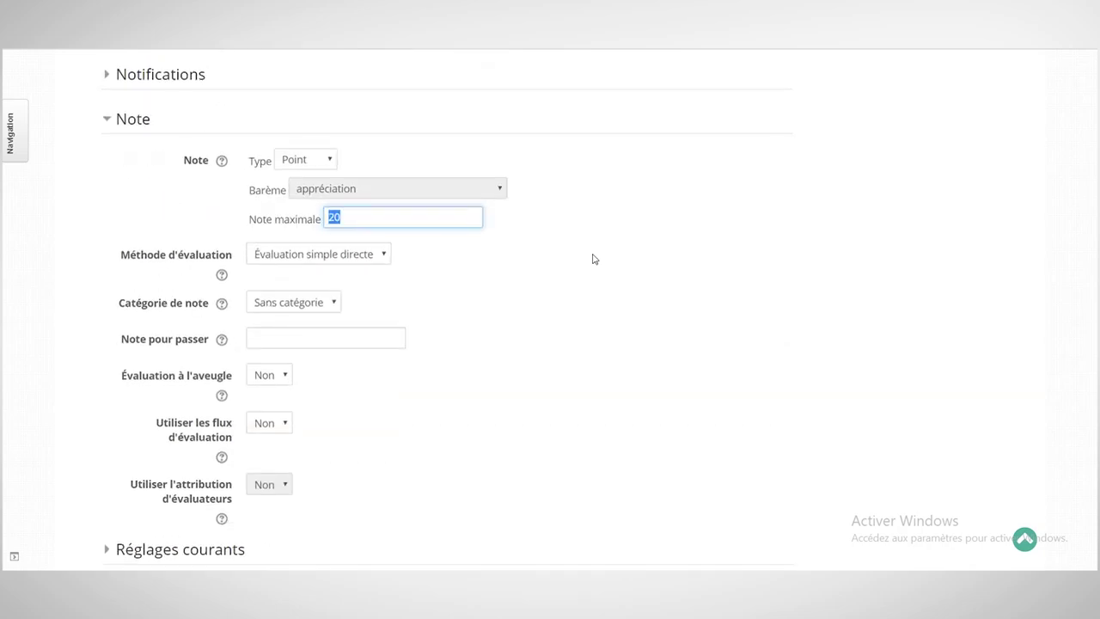
pyautogui.scroll(8, 592, 258)
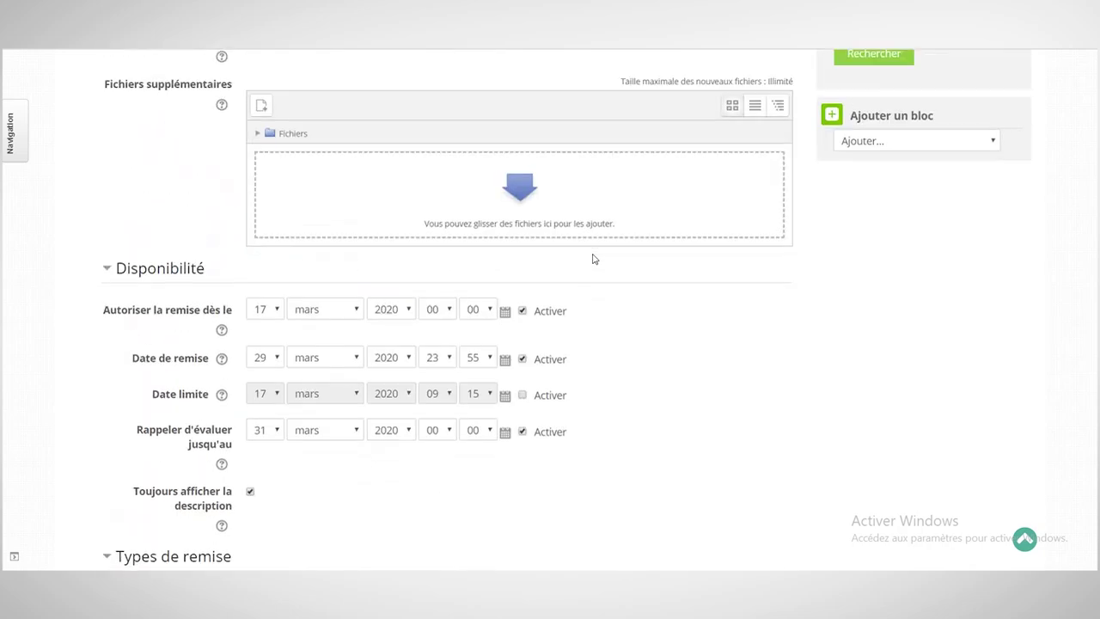
pyautogui.scroll(-3, 593, 258)
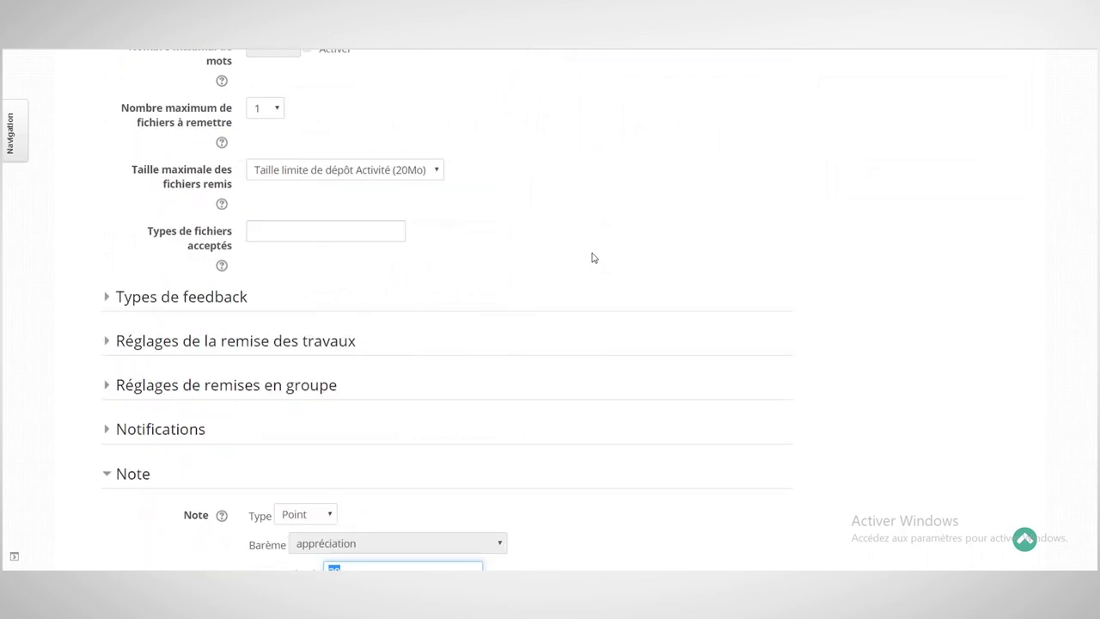
pyautogui.scroll(-7, 593, 258)
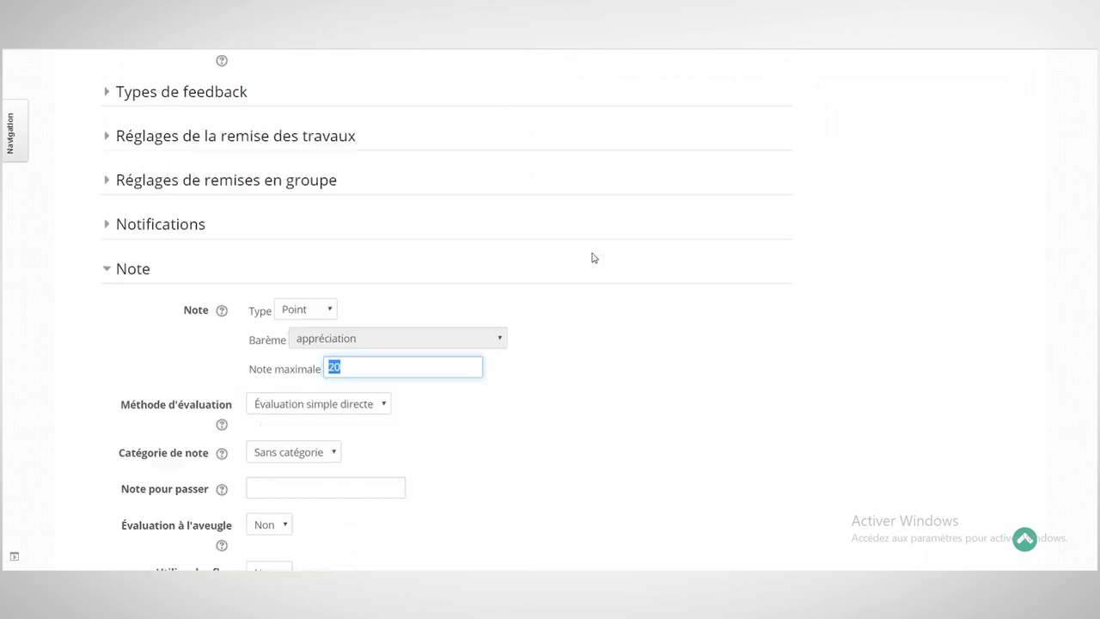
# - Save and display the "Déposez ici l'activité 2" assignment
pyautogui.scroll(-2, 593, 258)
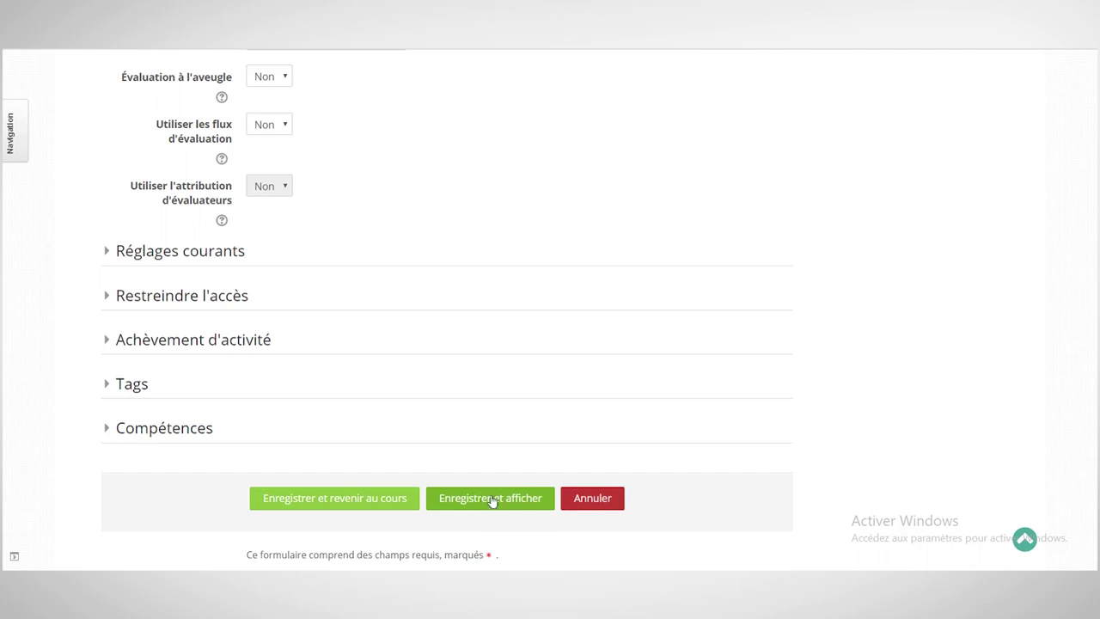
pyautogui.click(341, 506)
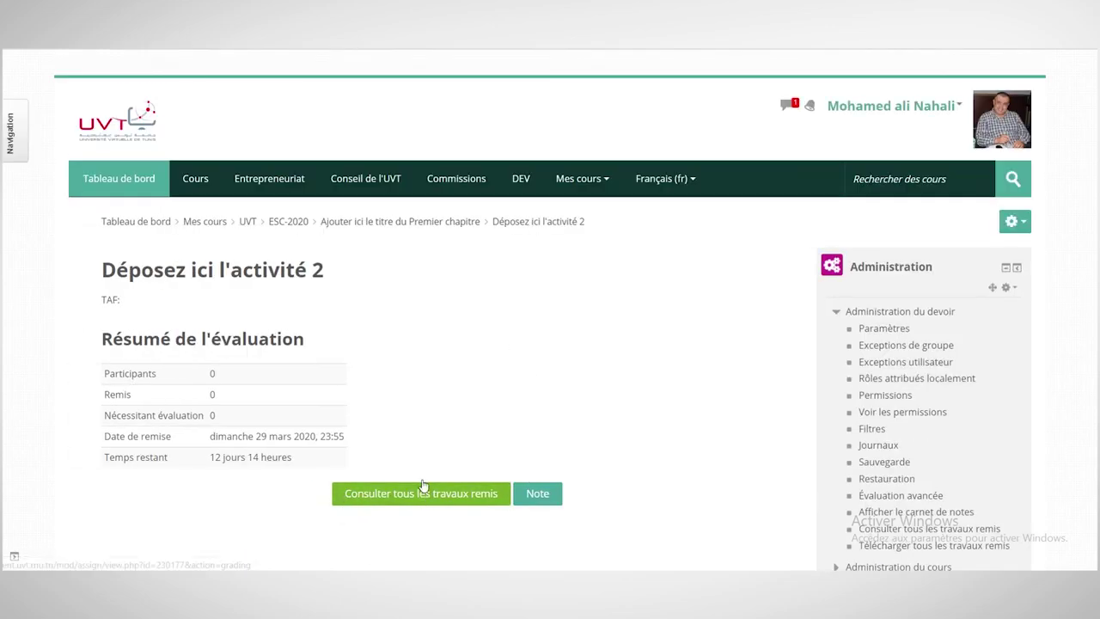
# - Return to the course page and move "Déposez ici l'activité 2" directly beneath the Activités label in the first chapter
pyautogui.click(426, 222)
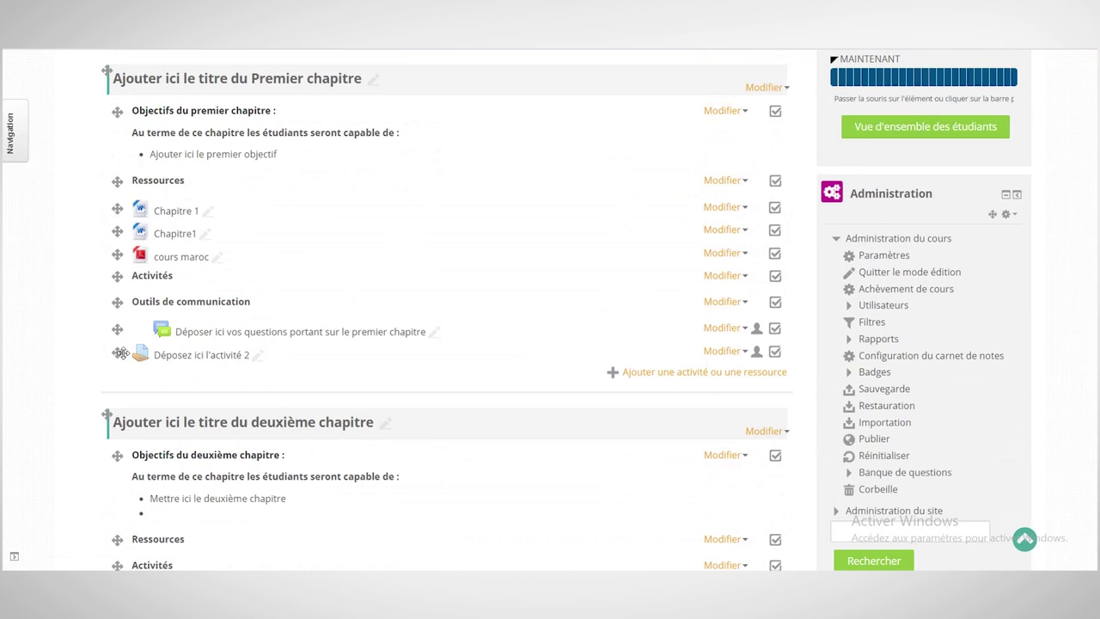
pyautogui.moveTo(121, 353); pyautogui.dragTo(148, 305)
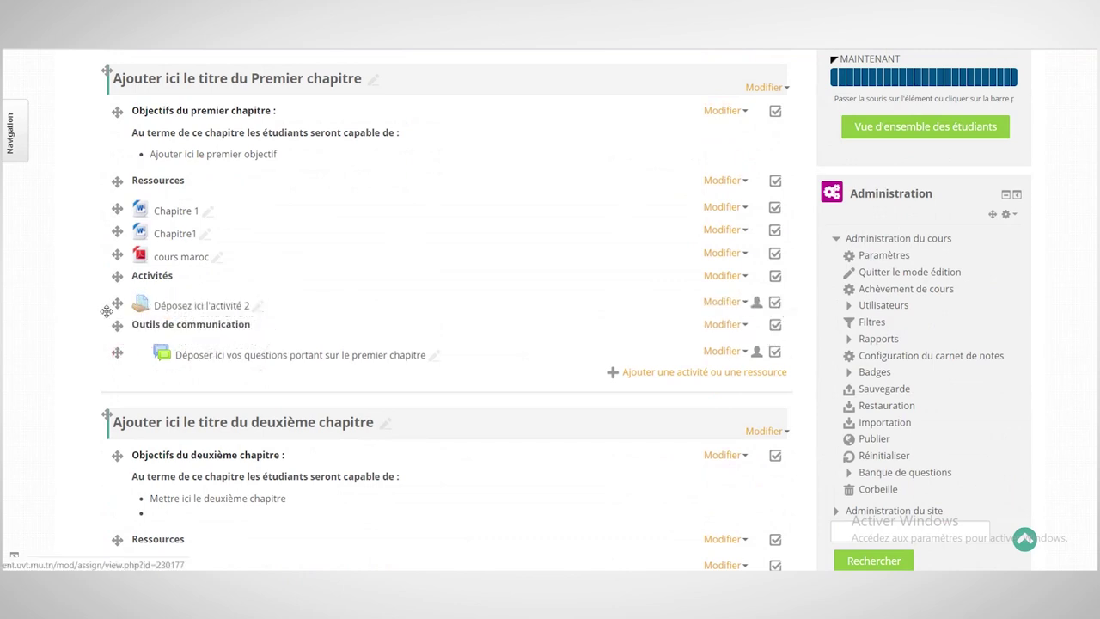